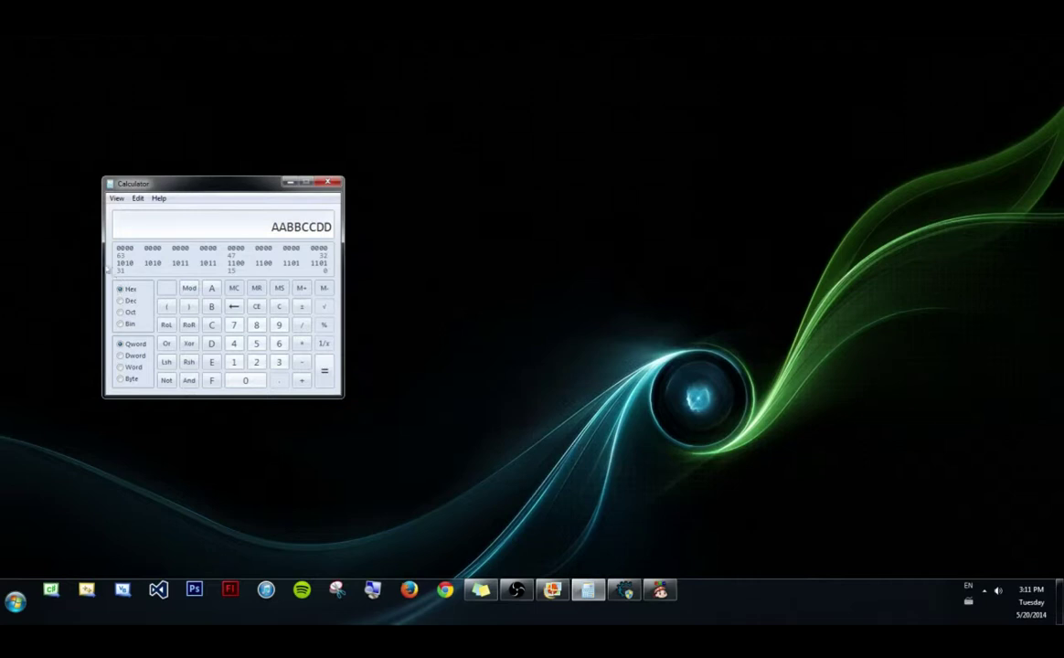
- Open the FloatingPoints.JPG diagram and place it beside the Calculator showing AABBCCDD
{"action": "left_click", "coordinate": [552, 590]}
{"action": "left_click_drag", "start_coordinate": [667, 64], "coordinate": [692, 64]}
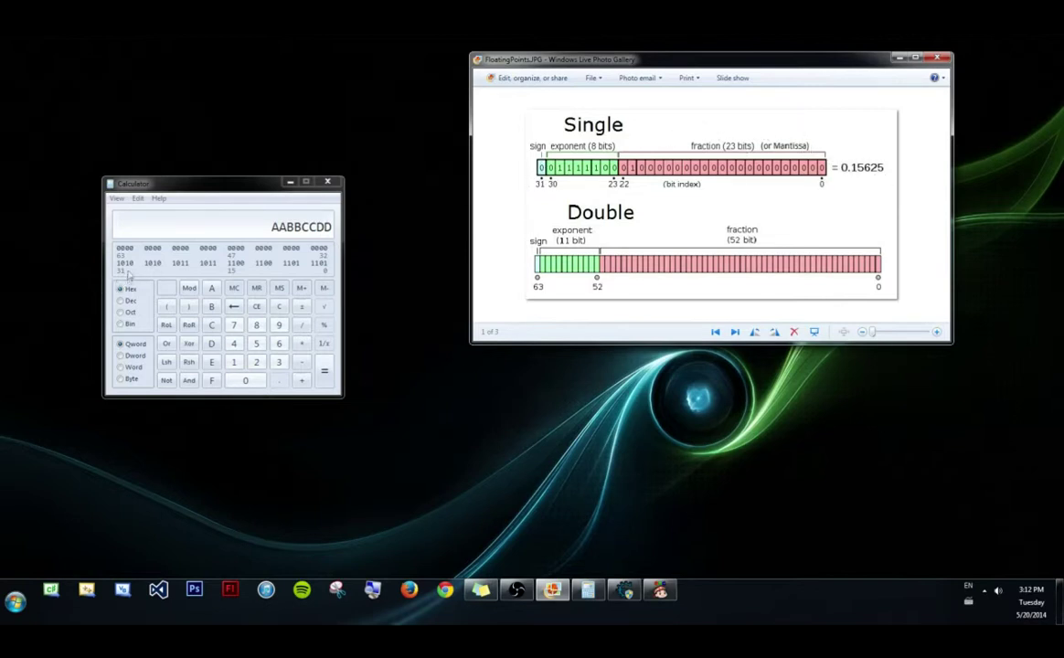
{"action": "left_click", "coordinate": [331, 274]}
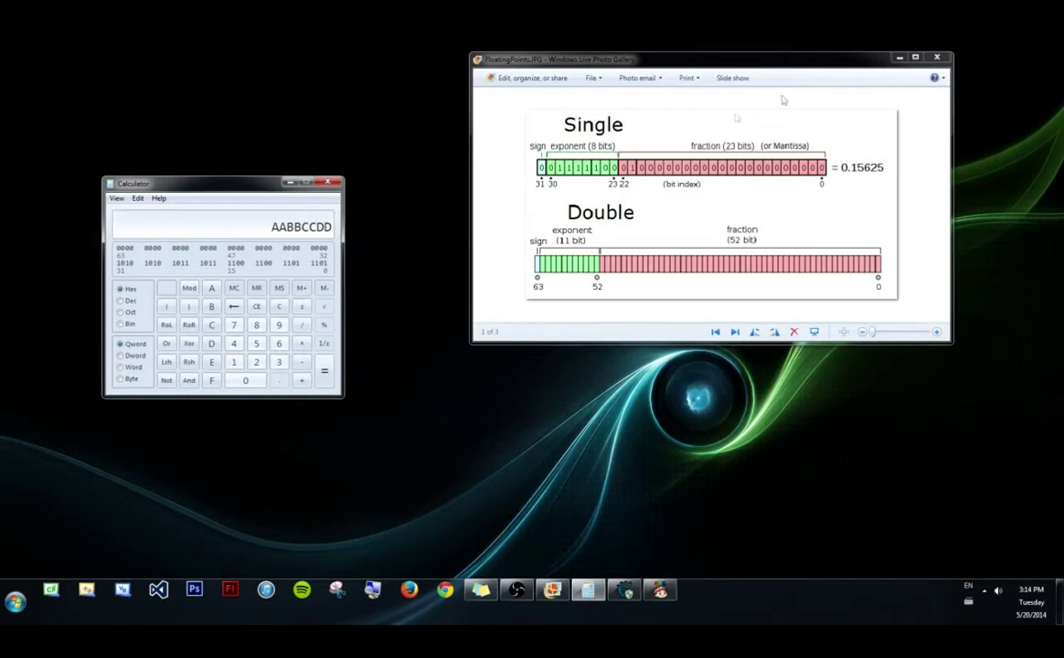
{"action": "left_click", "coordinate": [120, 300]}
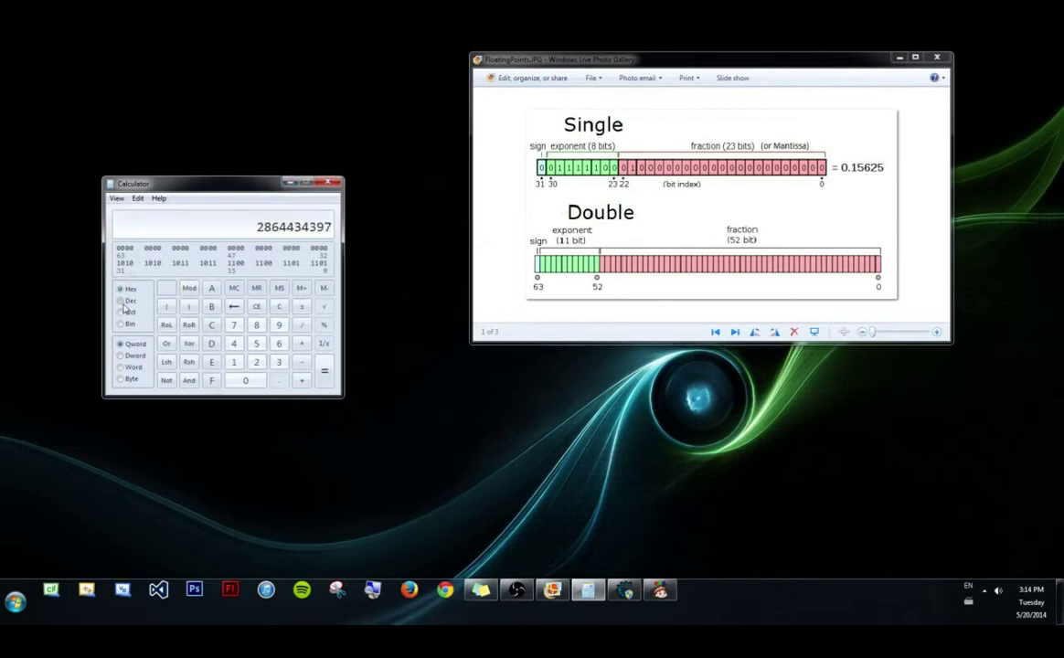
{"action": "left_click", "coordinate": [120, 289]}
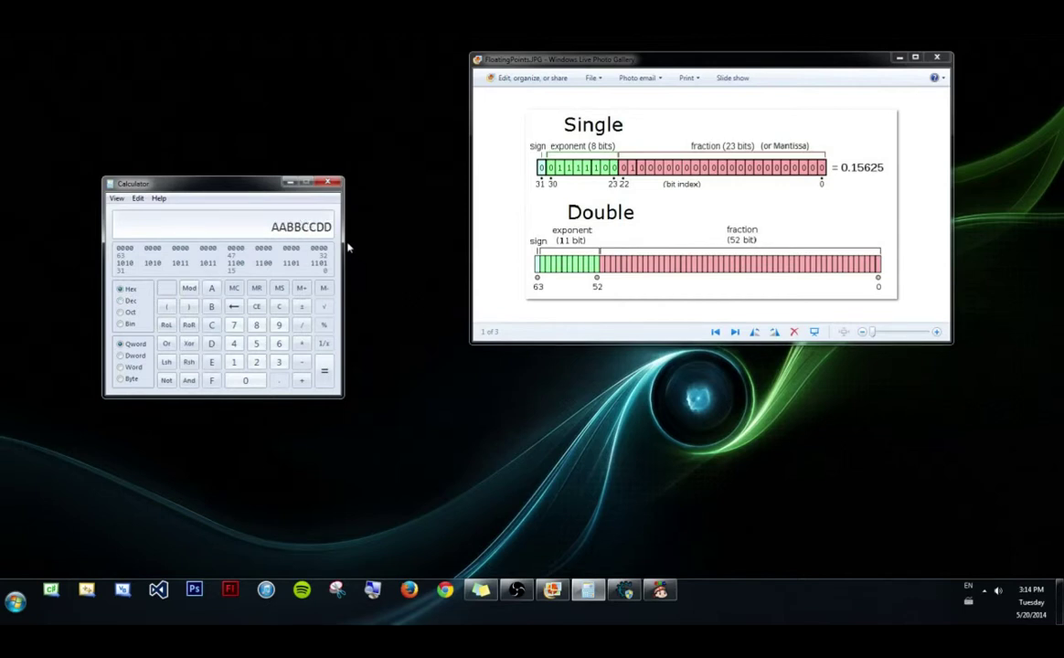
{"action": "left_click", "coordinate": [288, 182]}
{"action": "left_click", "coordinate": [899, 59]}
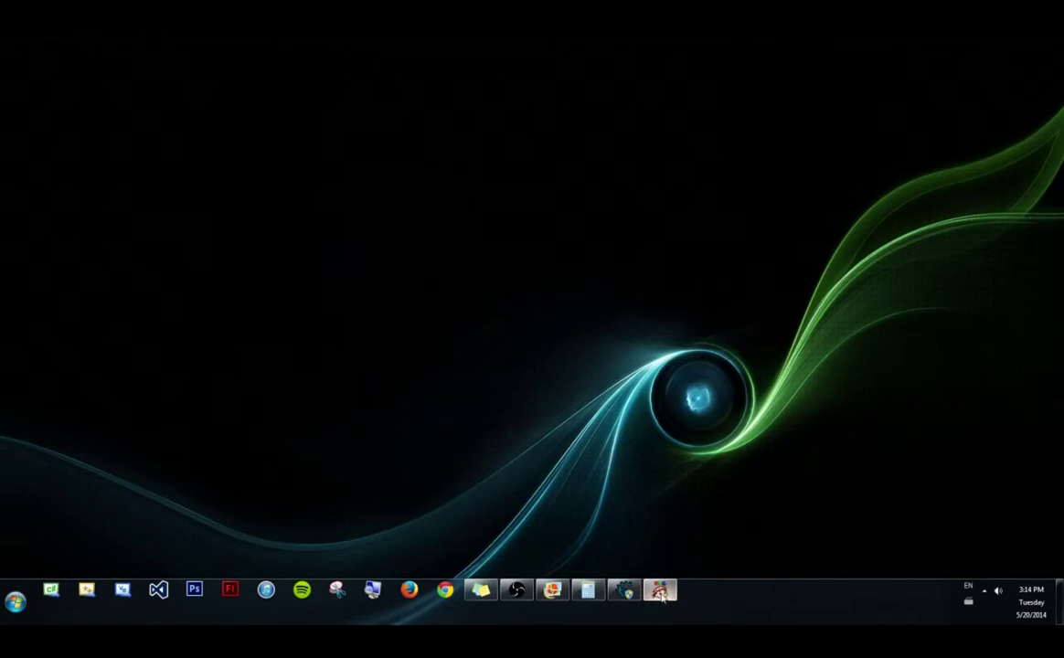
- Start World 1 in Secret Maryo Chronicles and attach Cheat Engine to the game process
{"action": "left_click", "coordinate": [627, 592]}
{"action": "left_click", "coordinate": [625, 591]}
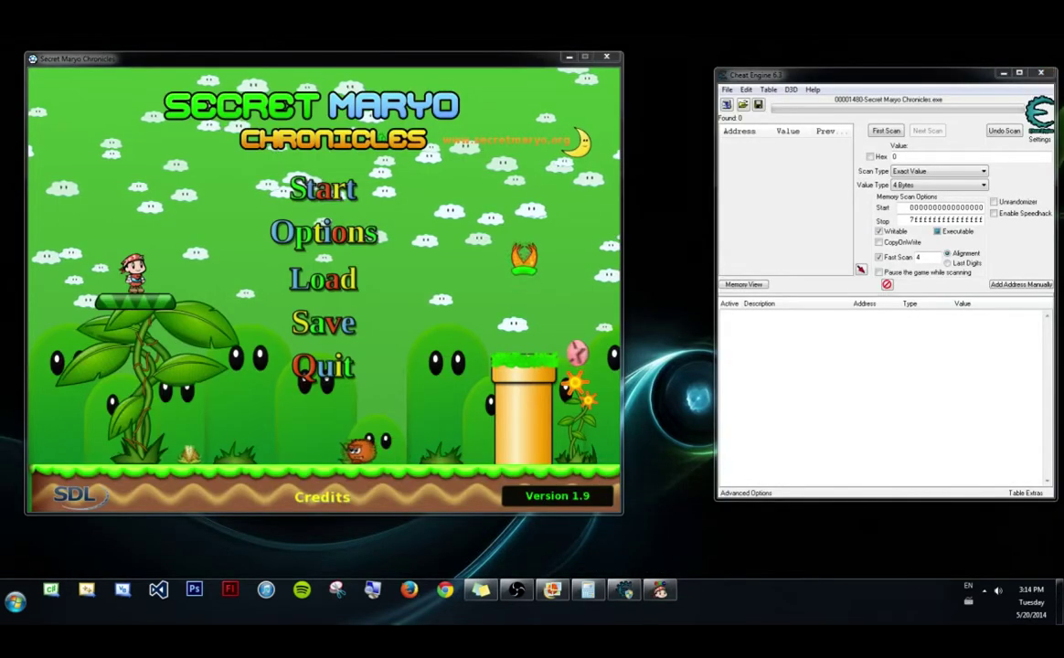
{"action": "left_click", "coordinate": [320, 190]}
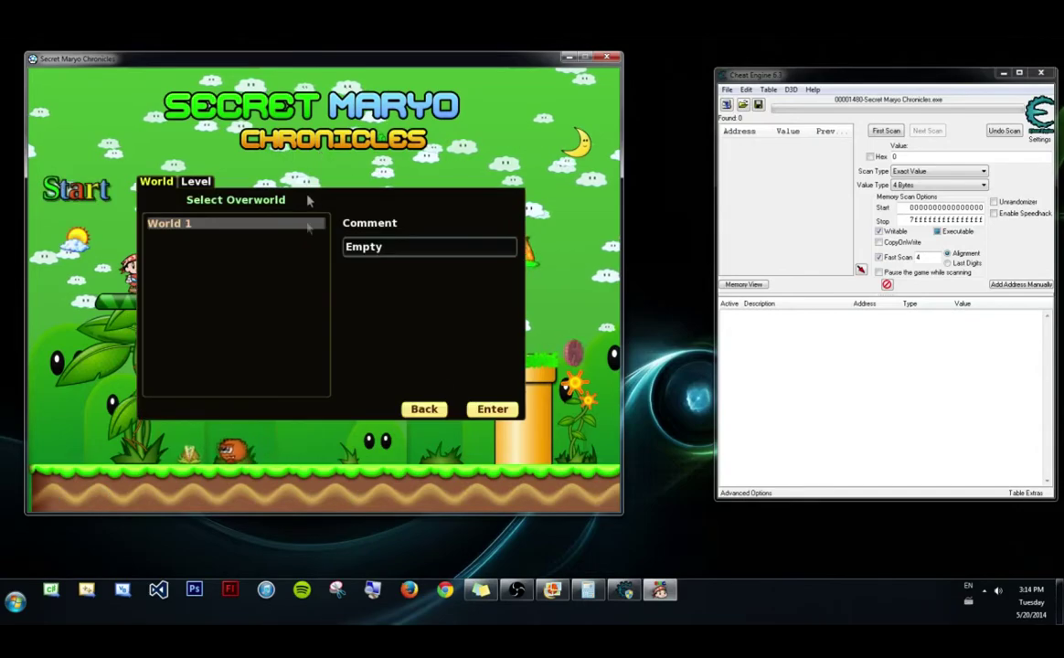
{"action": "left_click", "coordinate": [492, 408]}
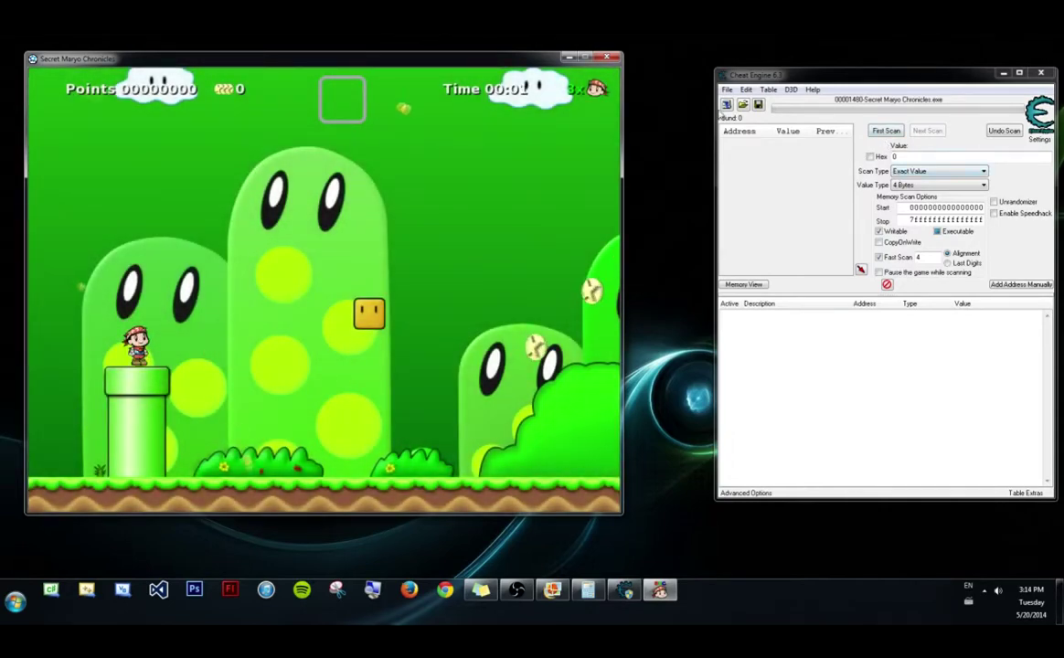
{"action": "left_click", "coordinate": [726, 104]}
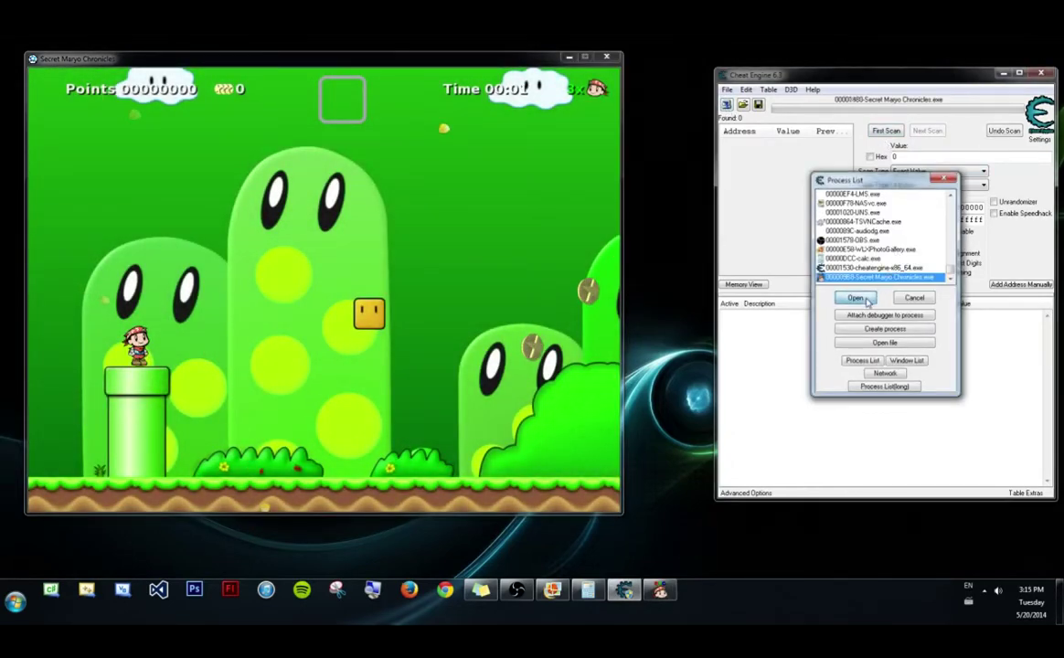
{"action": "left_click", "coordinate": [869, 297]}
{"action": "left_click", "coordinate": [611, 310]}
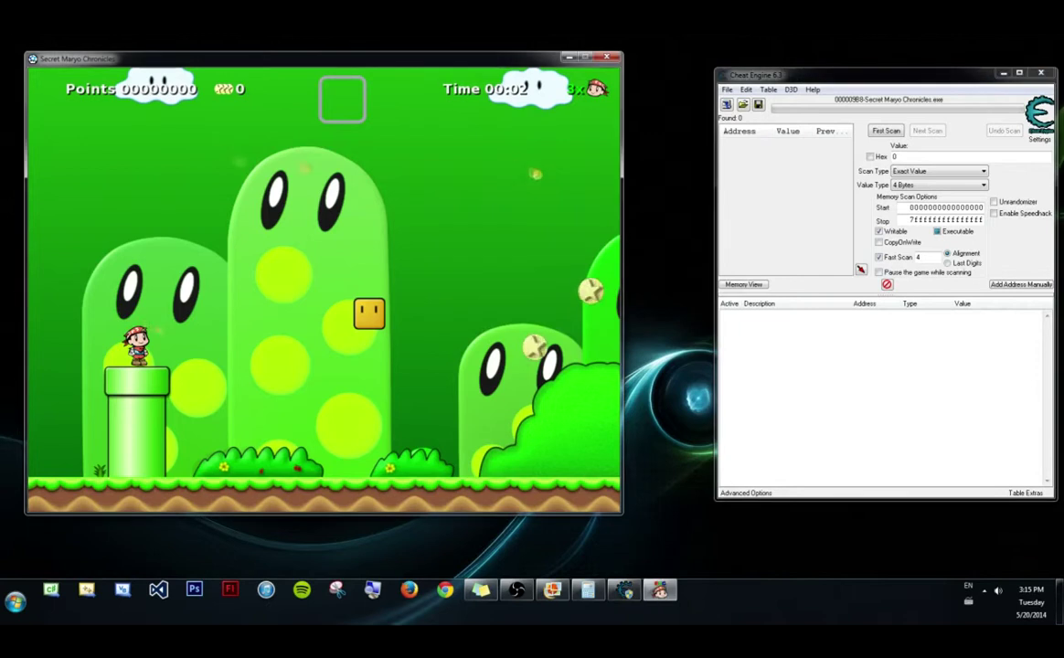
{"action": "key", "text": "Right"}
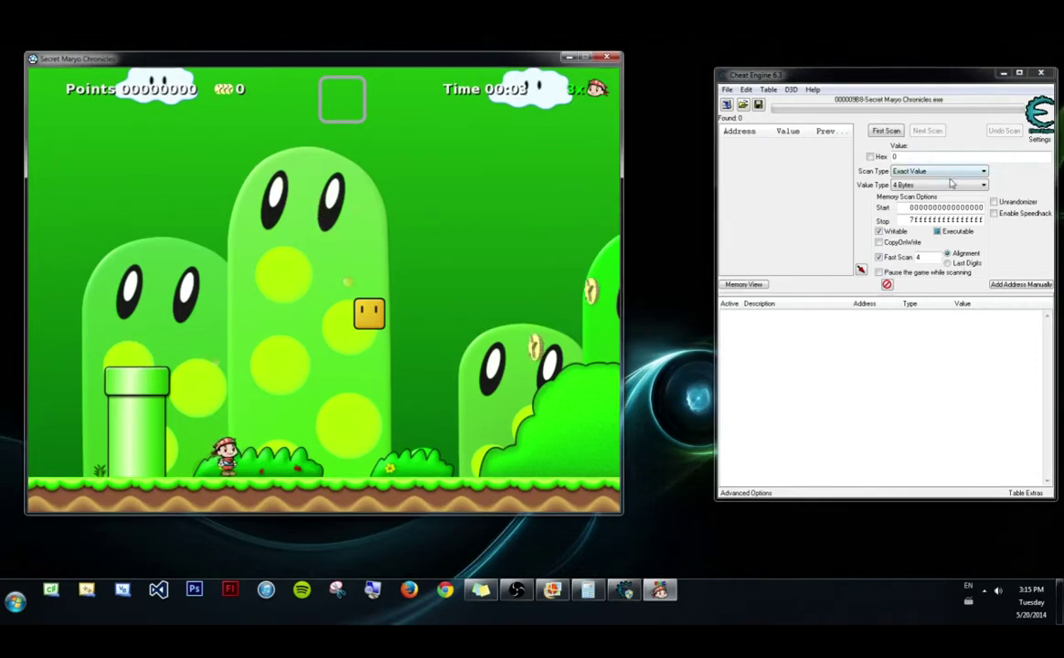
- Run a First Scan with Unknown initial value and value type Float
{"action": "left_click", "coordinate": [914, 171]}
{"action": "left_click", "coordinate": [932, 210]}
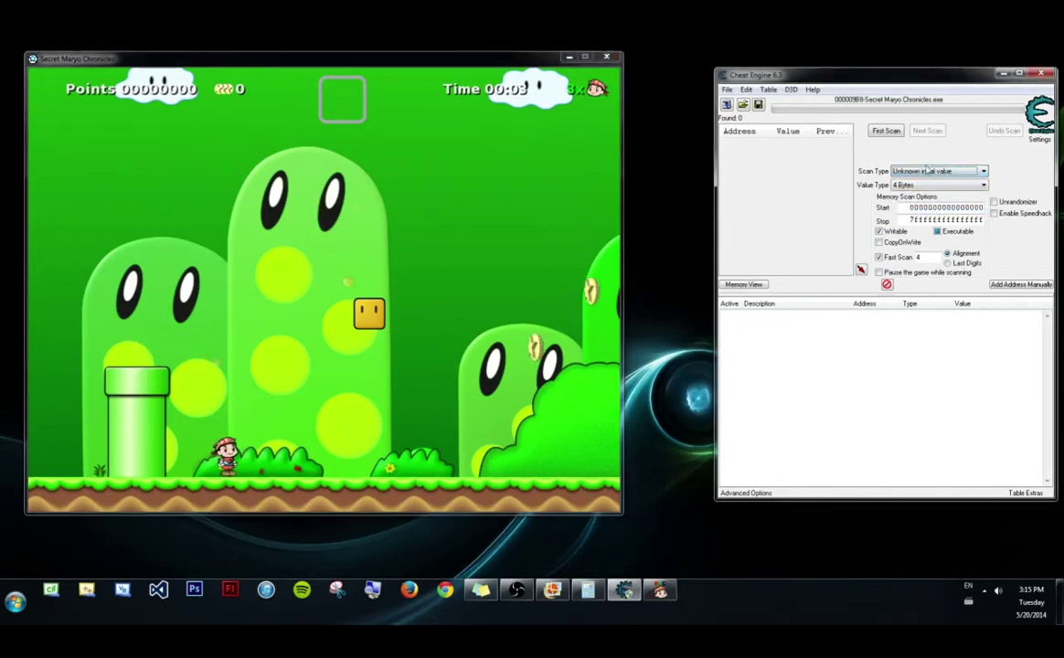
{"action": "left_click", "coordinate": [925, 187]}
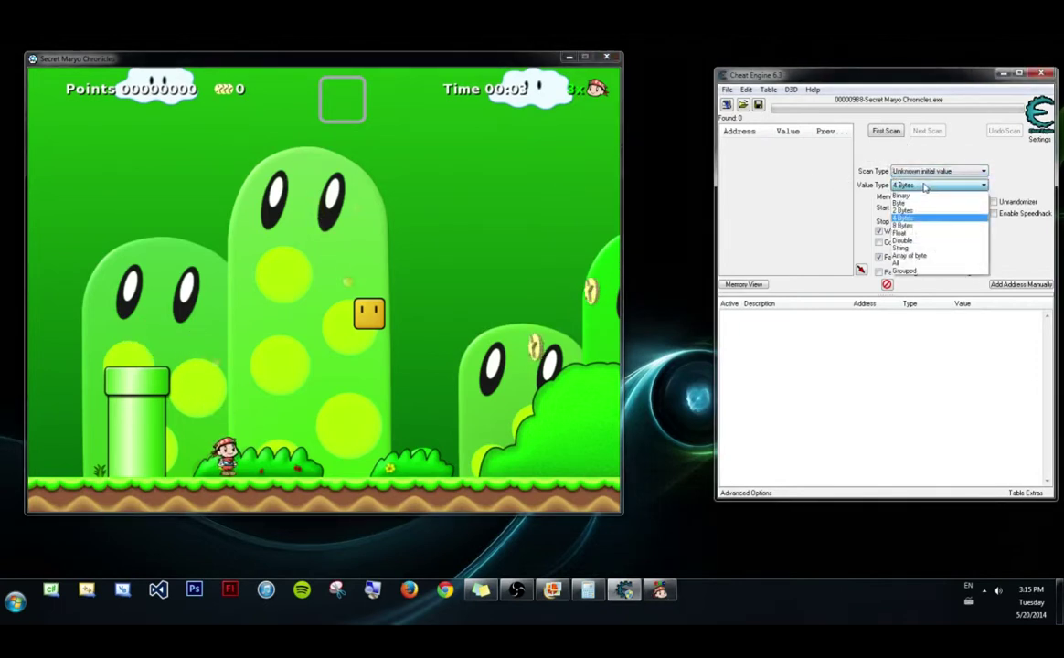
{"action": "left_click", "coordinate": [910, 234]}
{"action": "left_click", "coordinate": [919, 171]}
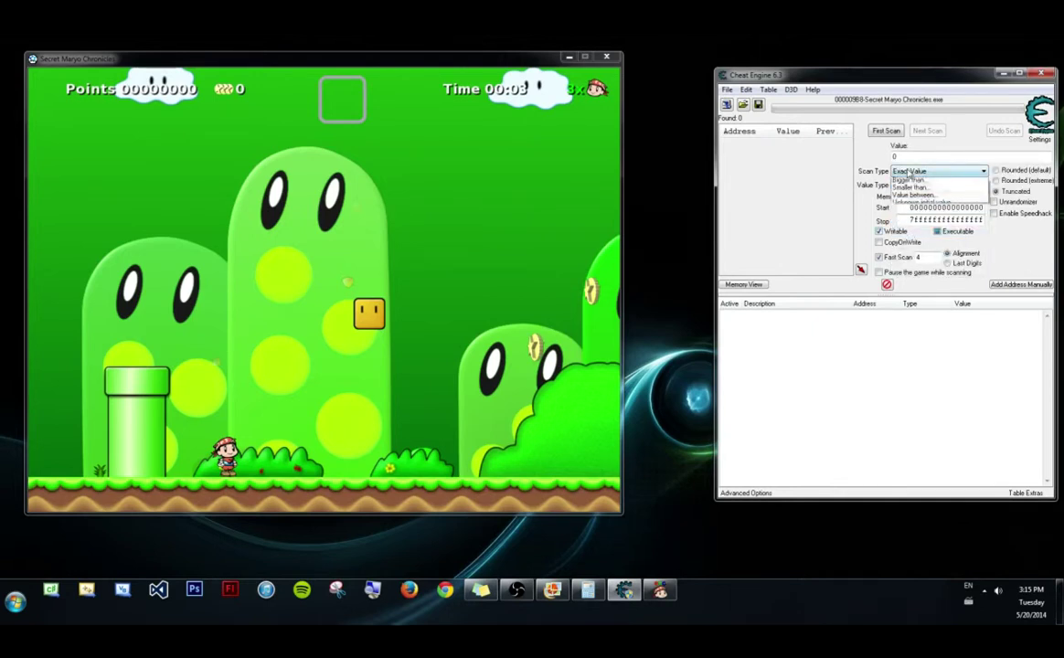
{"action": "left_click", "coordinate": [923, 172]}
{"action": "left_click", "coordinate": [935, 174]}
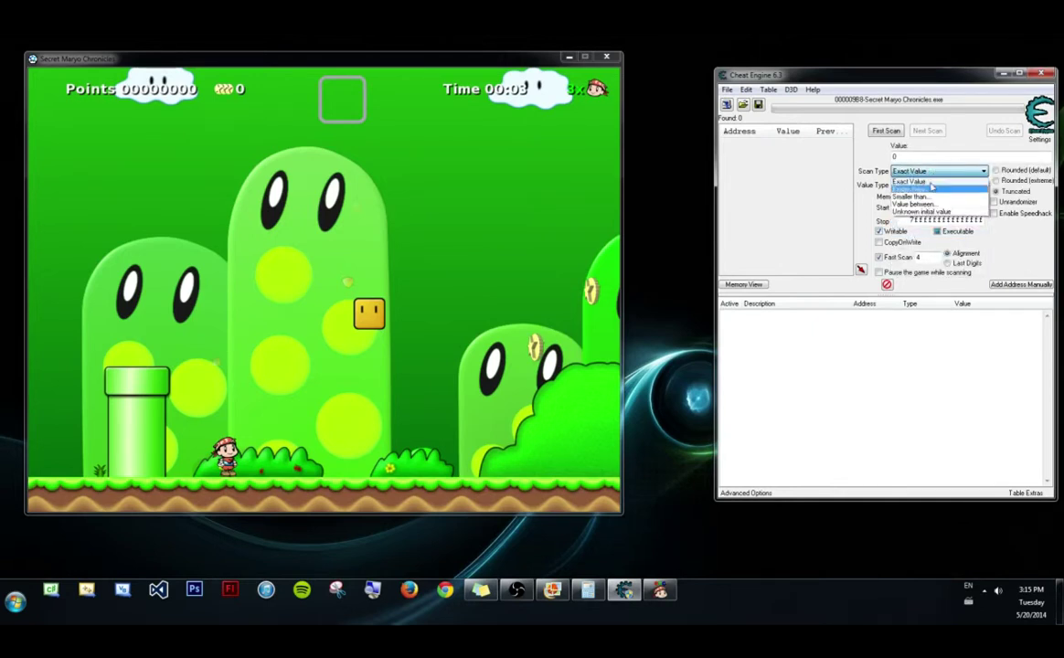
{"action": "left_click", "coordinate": [909, 205]}
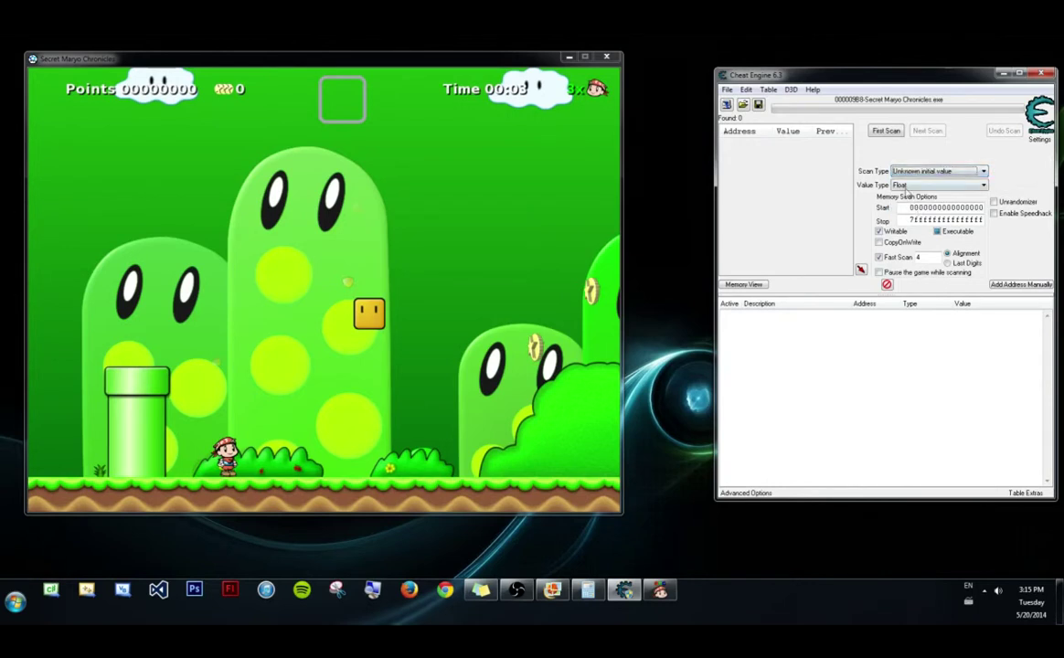
{"action": "left_click", "coordinate": [885, 132]}
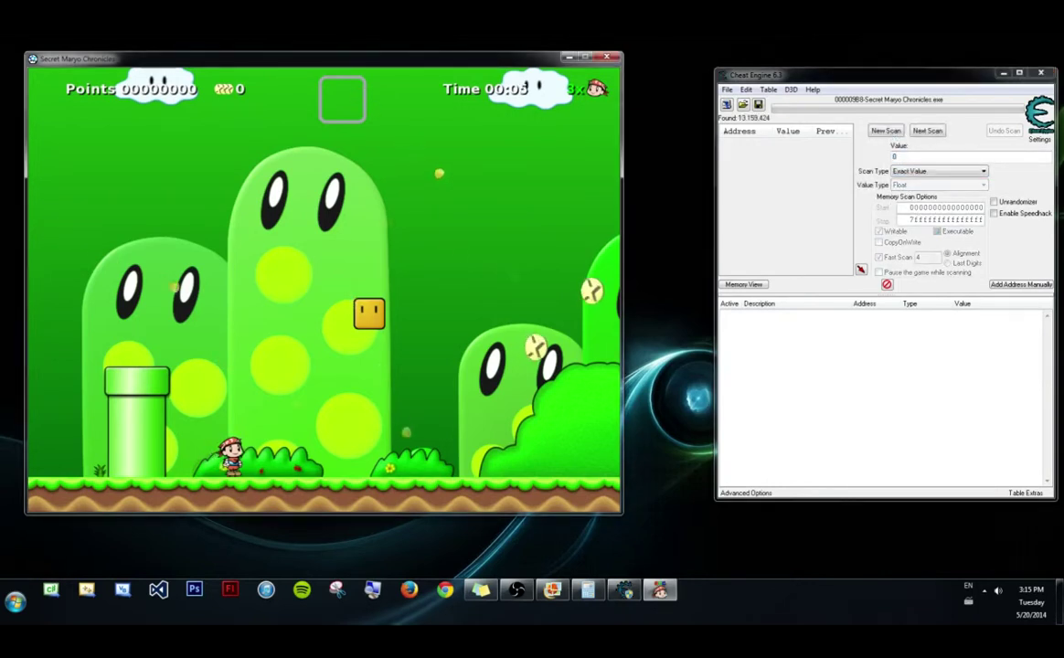
- Walk Maryo right and rescan three times for Increased value
{"action": "key", "text": "Right"}
{"action": "left_click", "coordinate": [937, 171]}
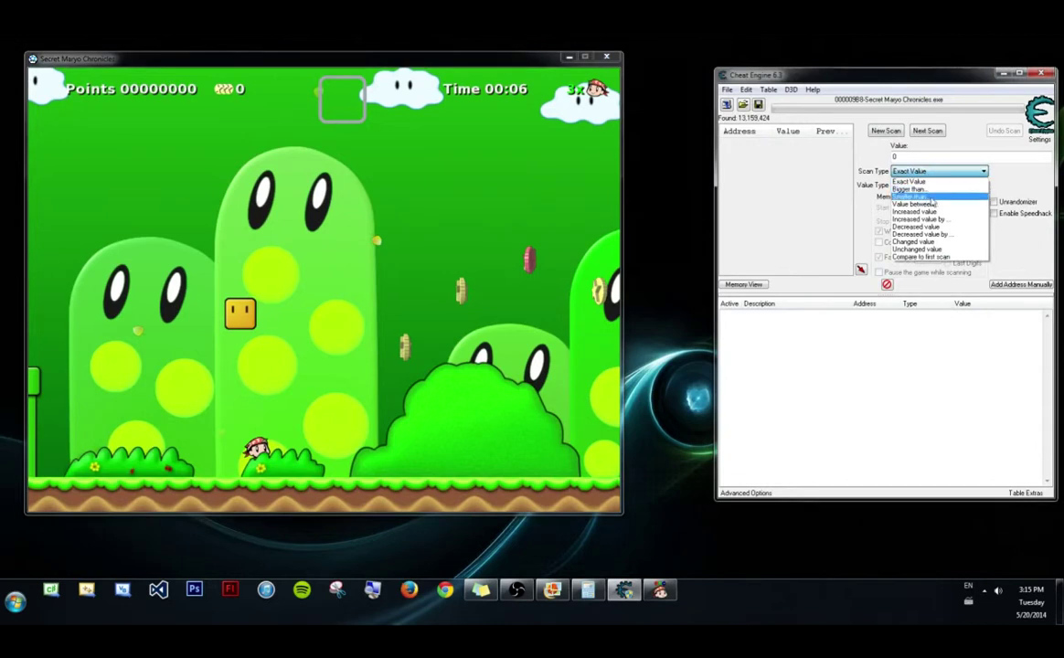
{"action": "left_click", "coordinate": [918, 211]}
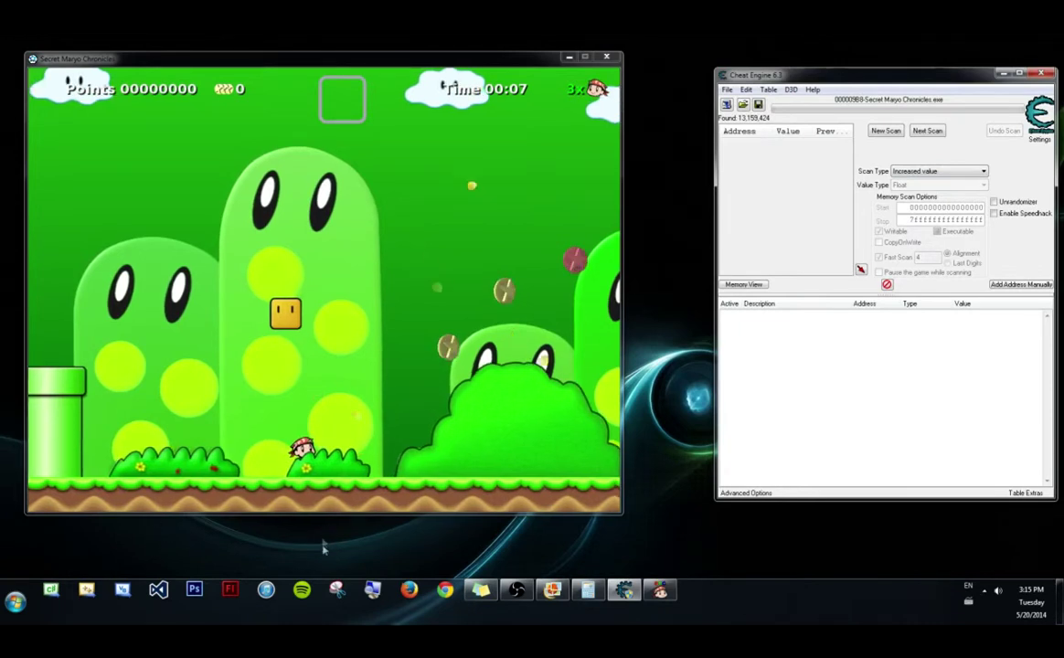
{"action": "left_click", "coordinate": [927, 132]}
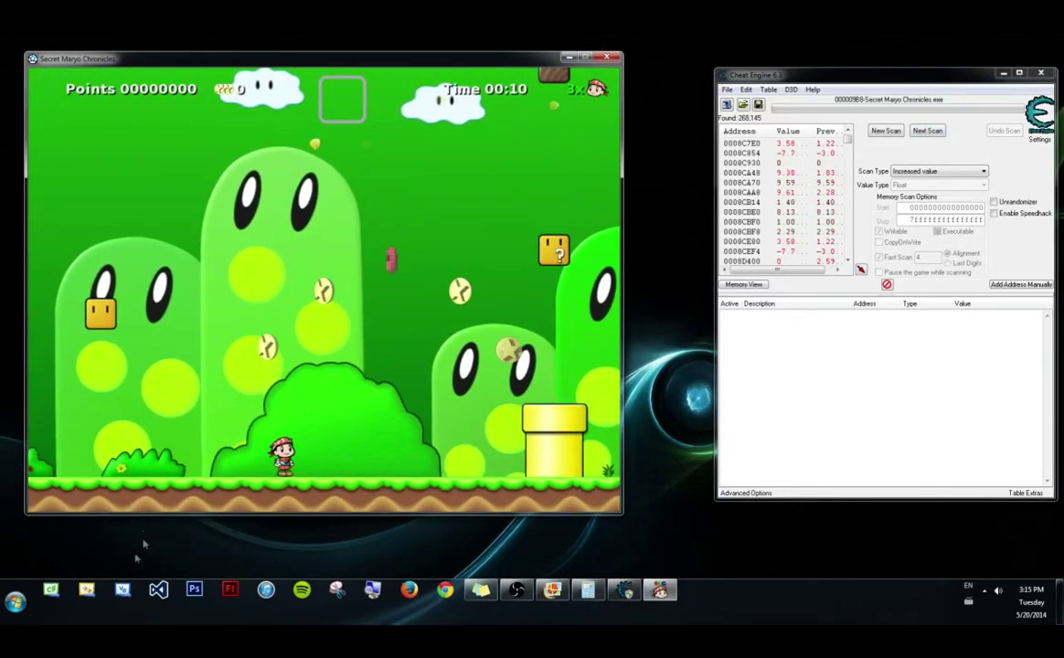
{"action": "left_click", "coordinate": [927, 131]}
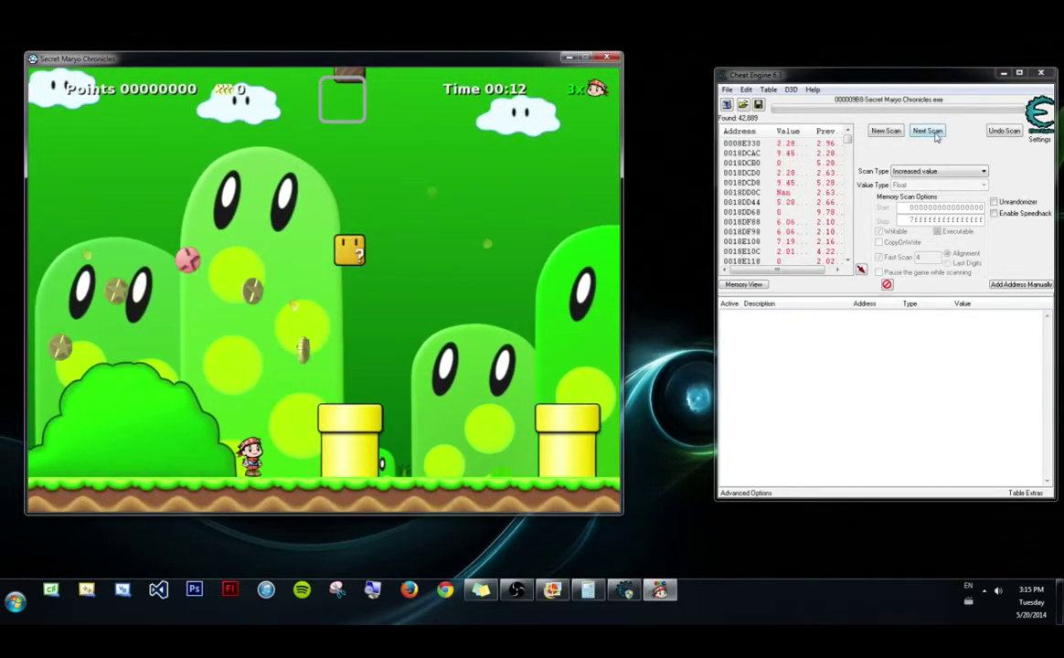
{"action": "left_click", "coordinate": [927, 131]}
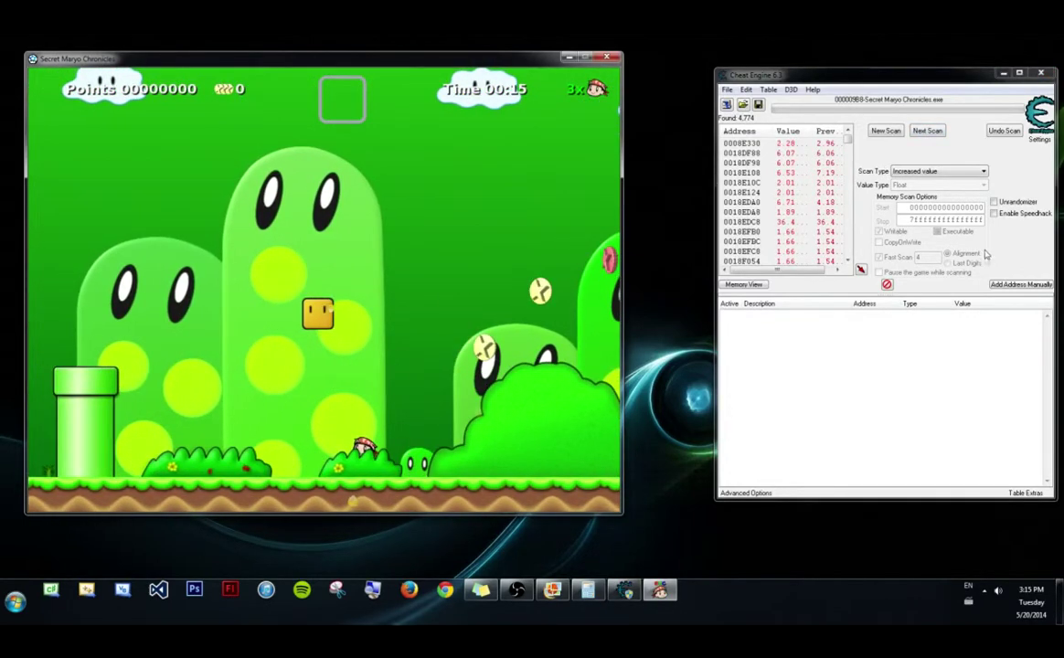
- Run Maryo back left and filter the results by Decreased value
{"action": "left_click", "coordinate": [926, 171]}
{"action": "left_click", "coordinate": [914, 211]}
{"action": "left_click", "coordinate": [931, 133]}
{"action": "key", "text": "Left"}
{"action": "key", "text": "Left"}
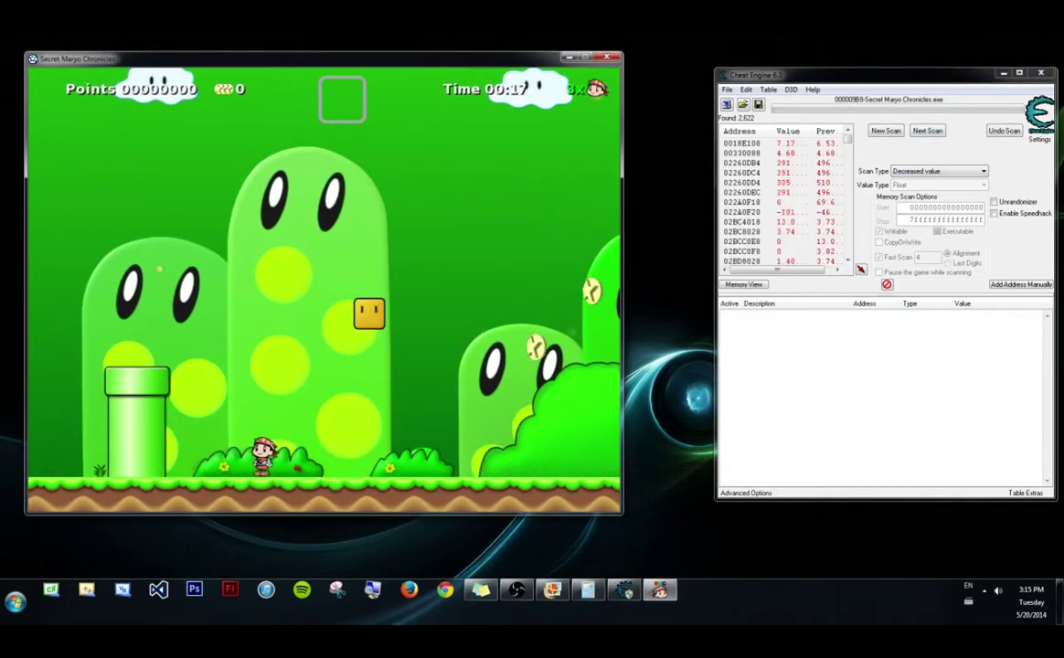
{"action": "left_click", "coordinate": [968, 148]}
{"action": "left_click", "coordinate": [942, 133]}
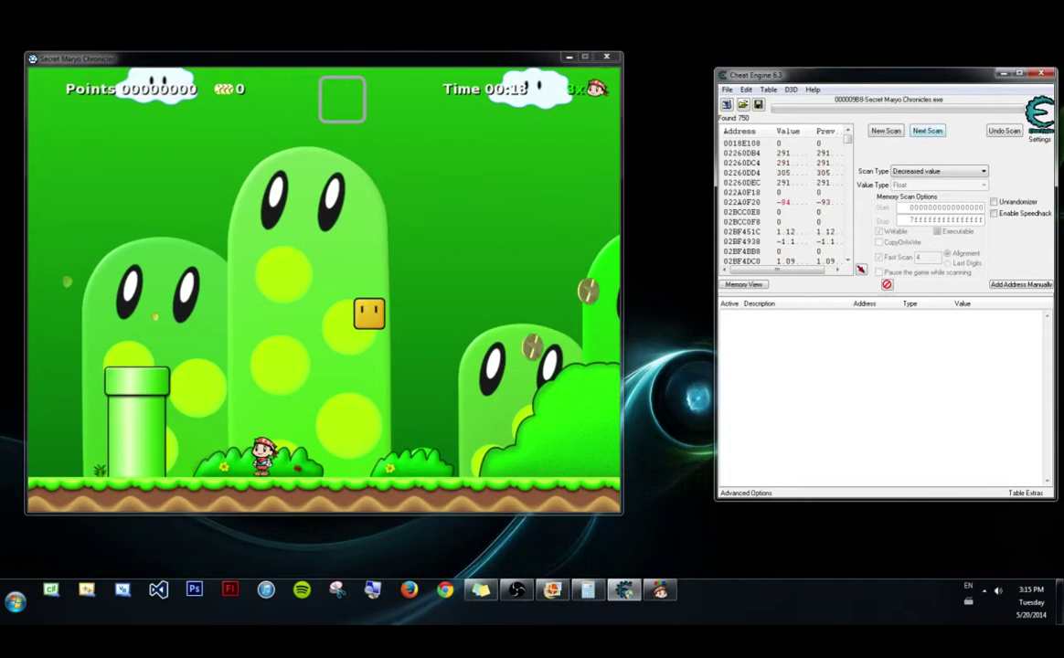
- Rescan twice for Unchanged value while Maryo stands still
{"action": "left_click", "coordinate": [923, 173]}
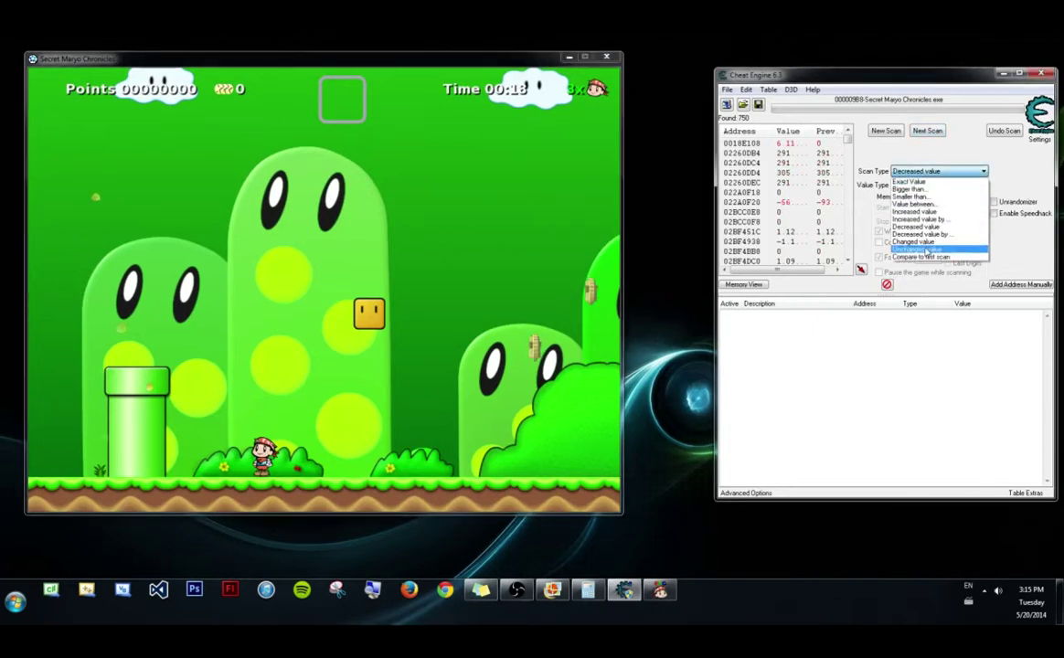
{"action": "left_click", "coordinate": [926, 250]}
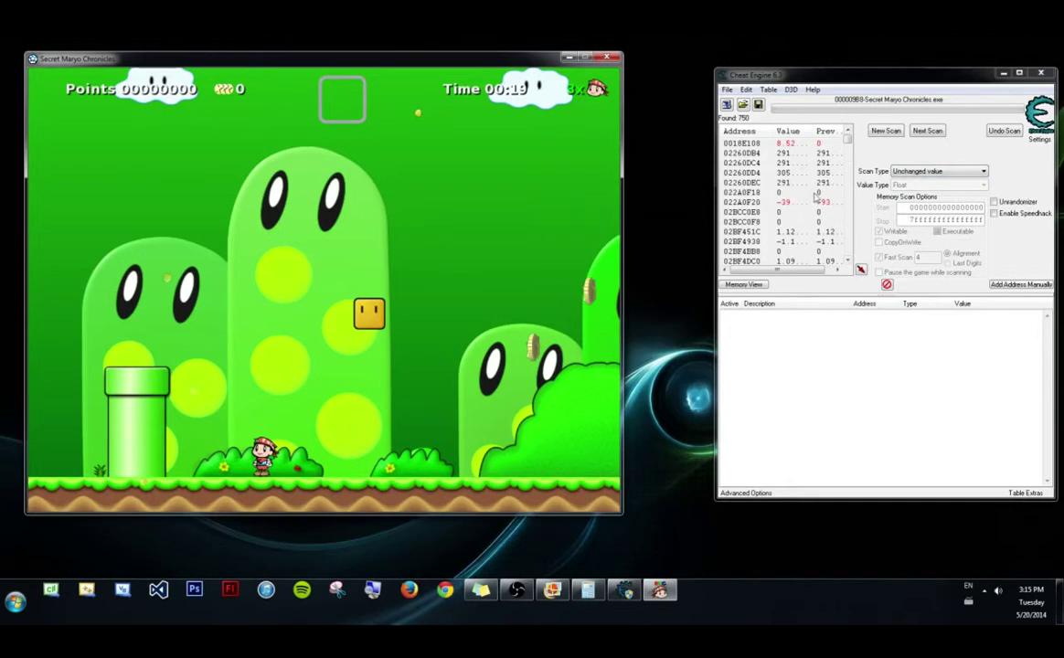
{"action": "left_click", "coordinate": [928, 131]}
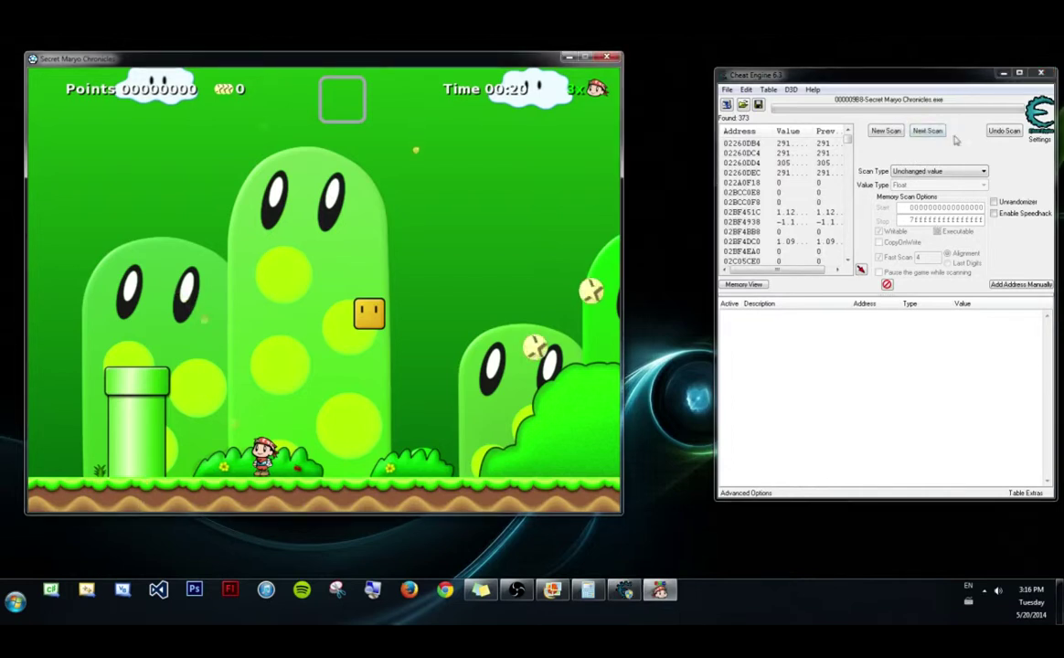
{"action": "left_click", "coordinate": [928, 130]}
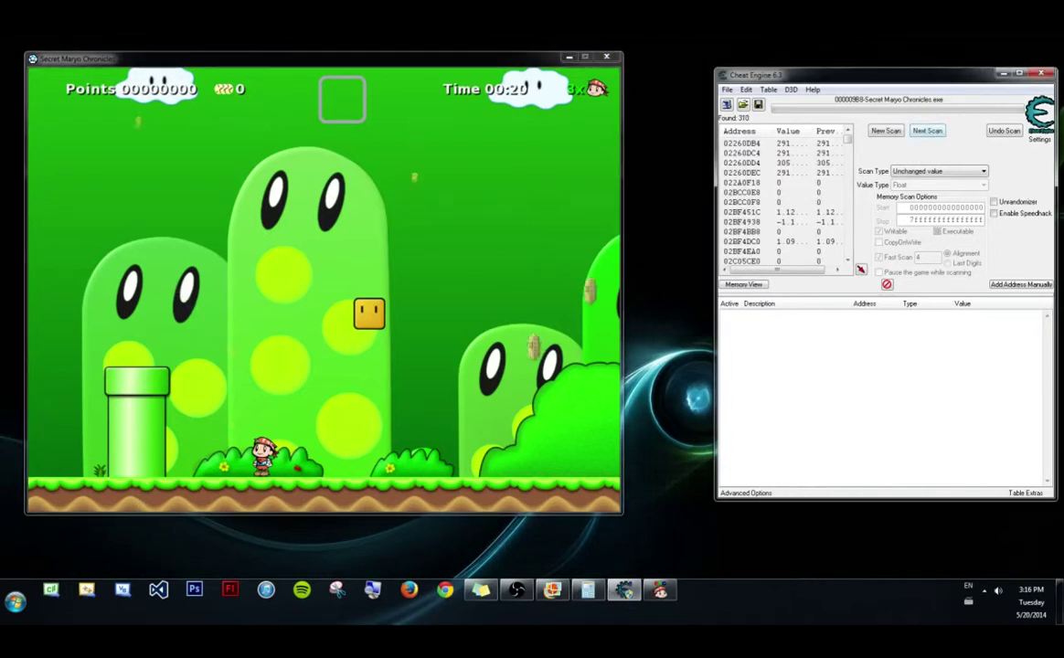
- Run right, rescan twice for Increased value down to 35 results, and select them all
{"action": "key", "text": "Right"}
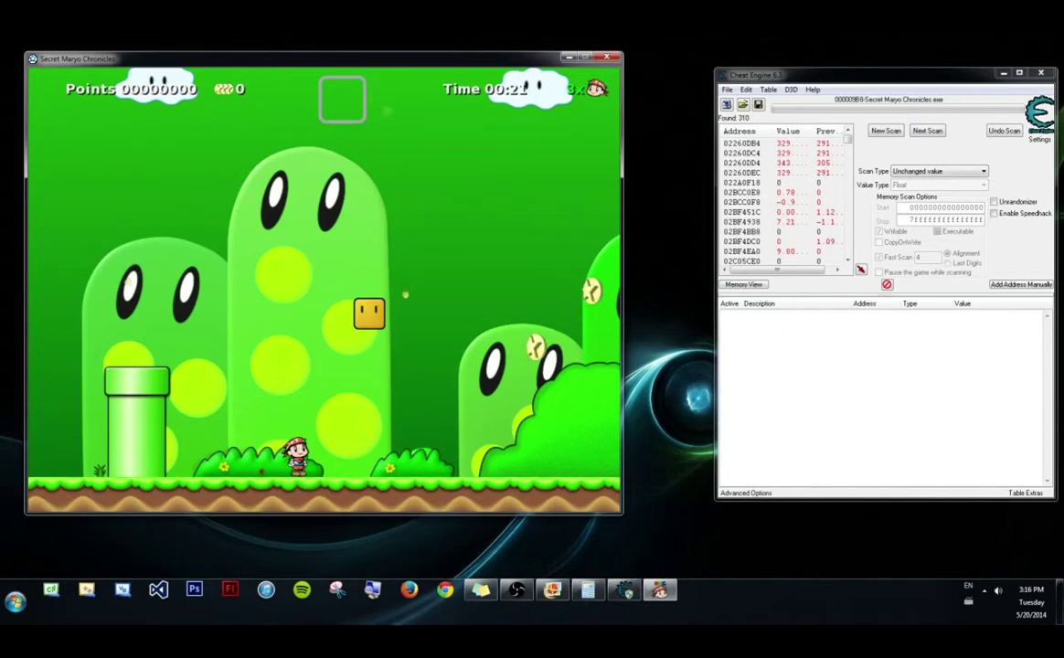
{"action": "left_click", "coordinate": [947, 176]}
{"action": "left_click", "coordinate": [923, 220]}
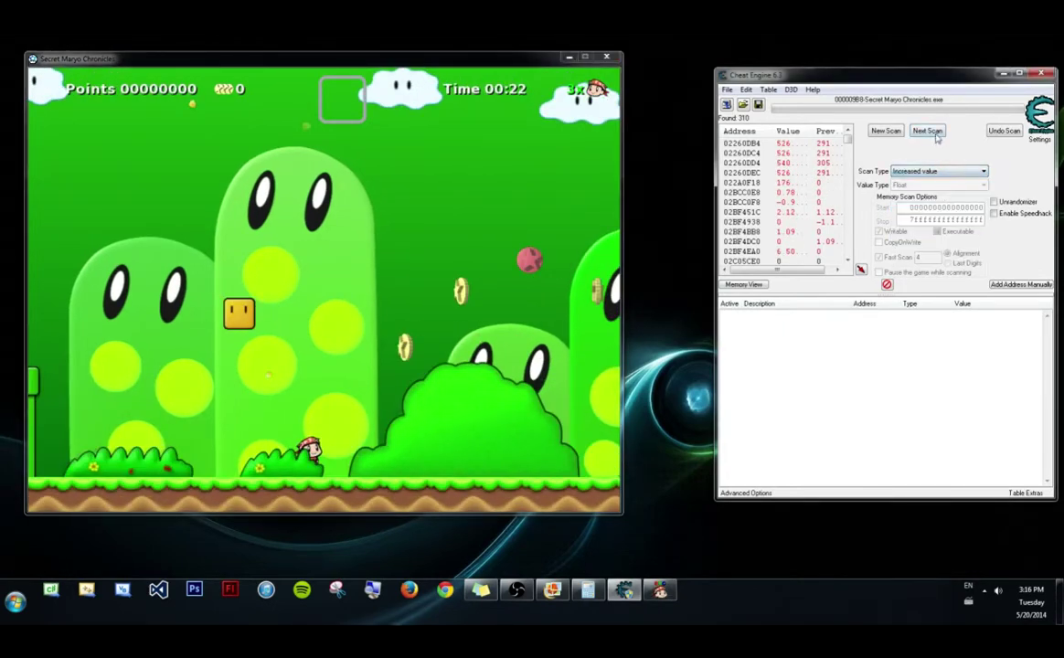
{"action": "left_click", "coordinate": [932, 133]}
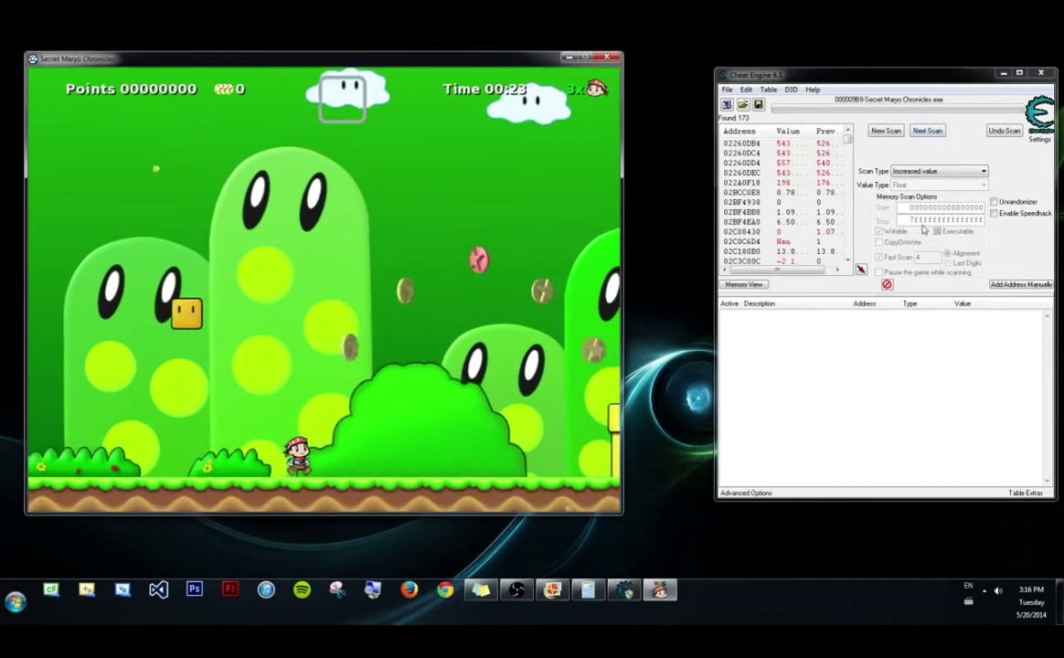
{"action": "left_click", "coordinate": [927, 131]}
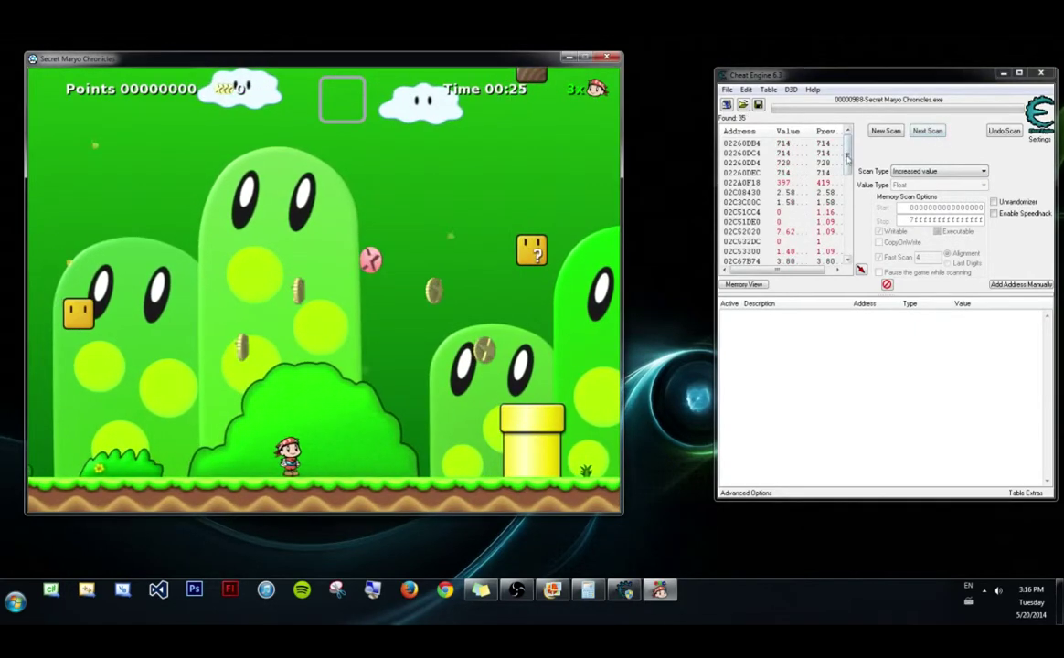
{"action": "left_click", "coordinate": [742, 145]}
{"action": "left_click", "coordinate": [784, 260], "text": "shift"}
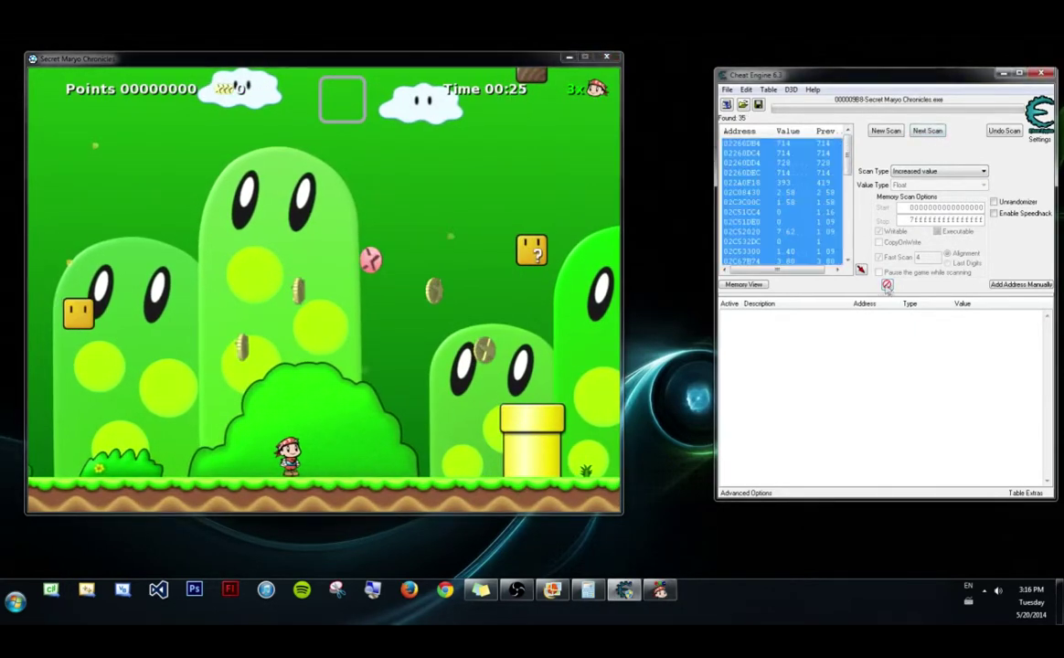
- Copy the 35 selected found addresses into the address list and scroll through them
{"action": "left_click", "coordinate": [861, 270]}
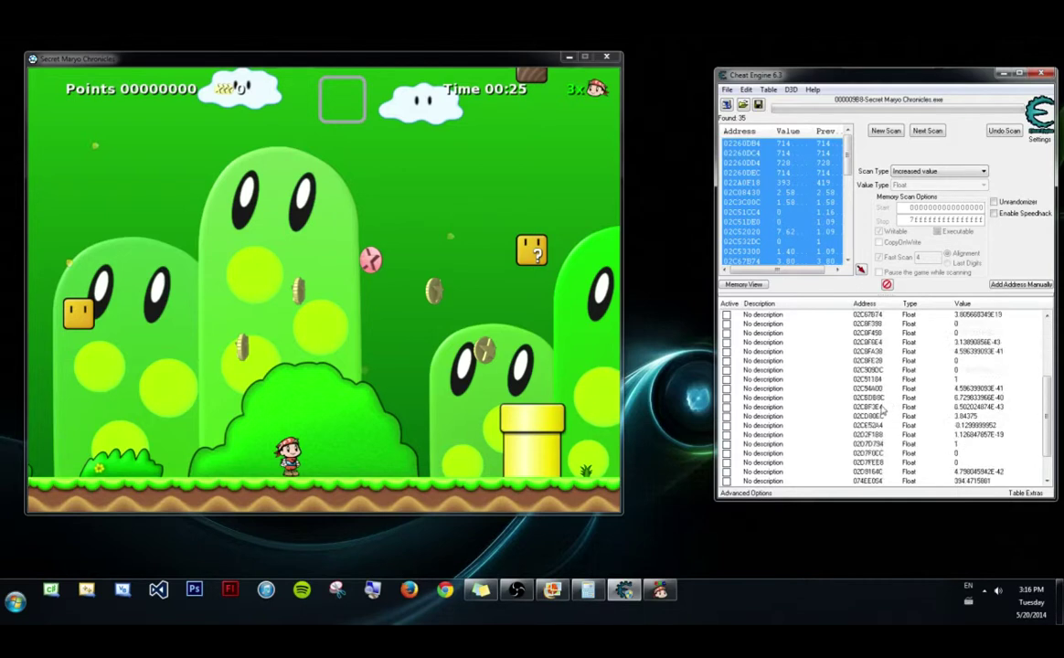
{"action": "scroll", "coordinate": [887, 406], "scroll_direction": "down", "scroll_amount": 5}
{"action": "scroll", "coordinate": [880, 413], "scroll_direction": "up", "scroll_amount": 5}
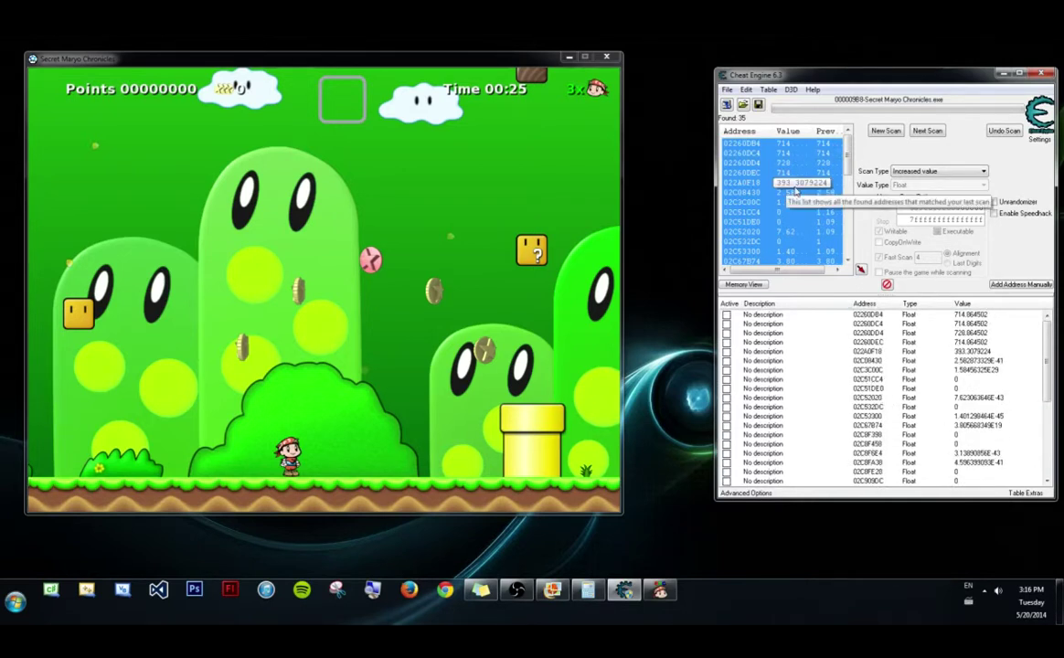
{"action": "scroll", "coordinate": [886, 347], "scroll_direction": "down", "scroll_amount": 2}
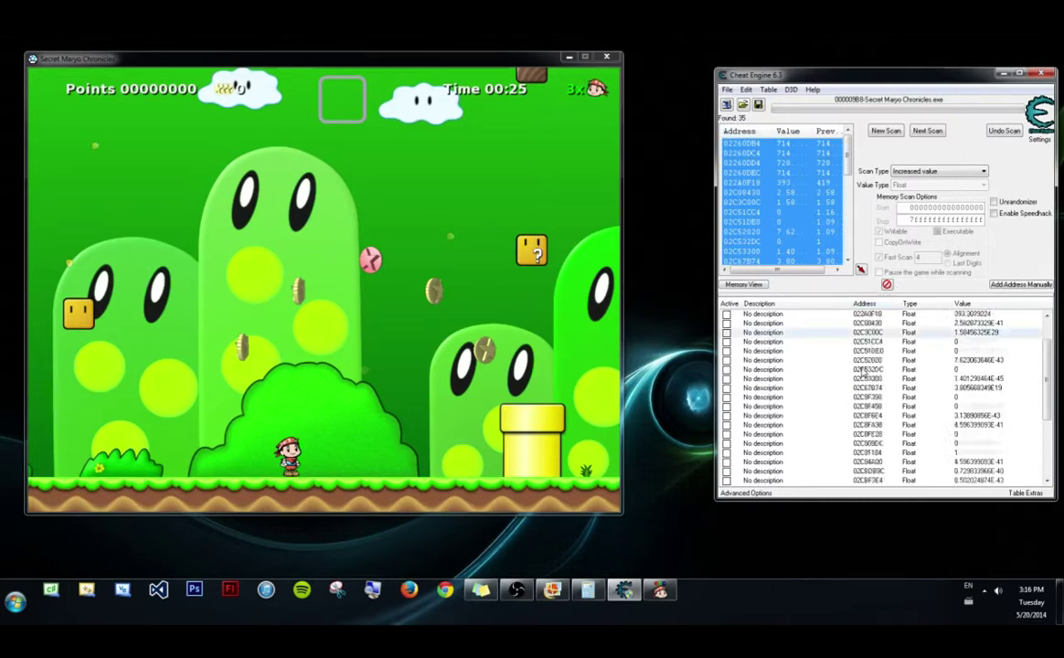
{"action": "scroll", "coordinate": [869, 361], "scroll_direction": "up", "scroll_amount": 2}
{"action": "scroll", "coordinate": [891, 350], "scroll_direction": "down", "scroll_amount": 1}
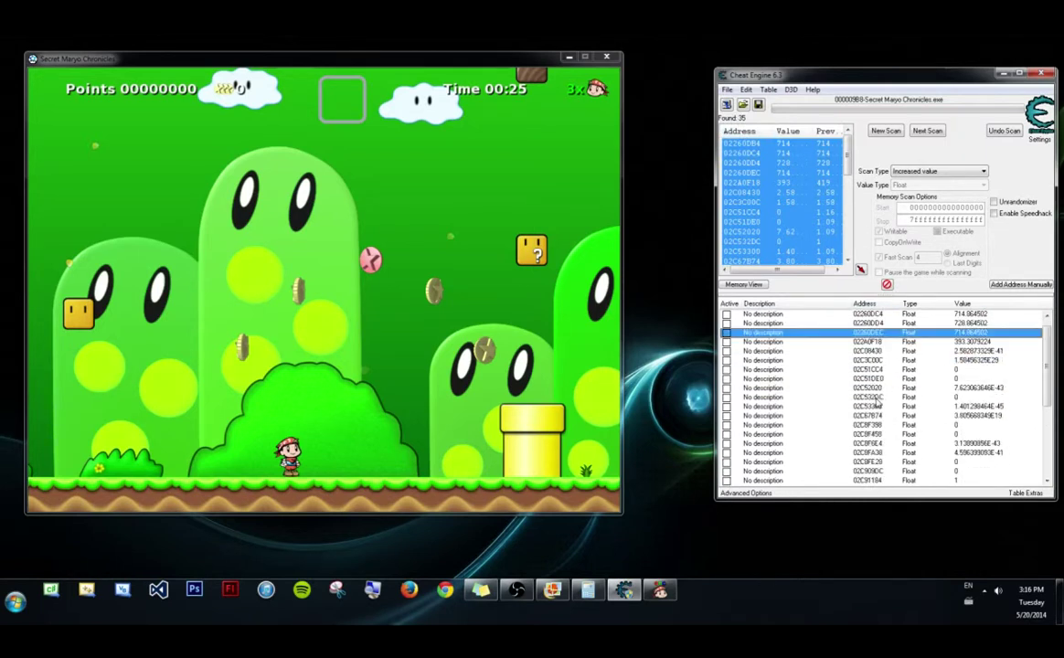
{"action": "scroll", "coordinate": [882, 338], "scroll_direction": "up", "scroll_amount": 1}
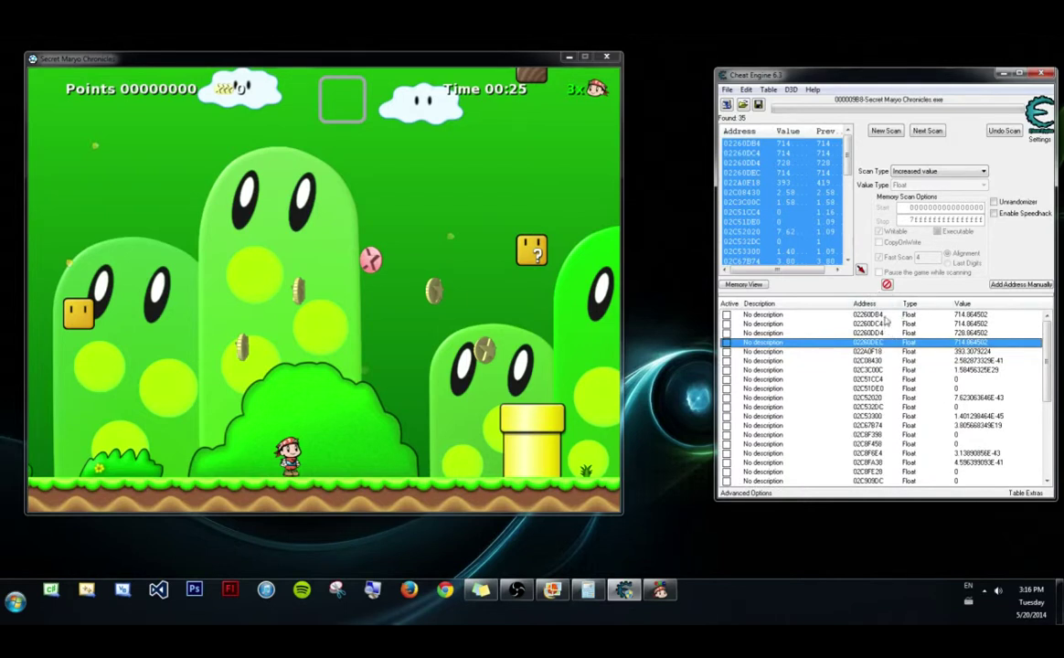
{"action": "scroll", "coordinate": [880, 366], "scroll_direction": "down", "scroll_amount": 3}
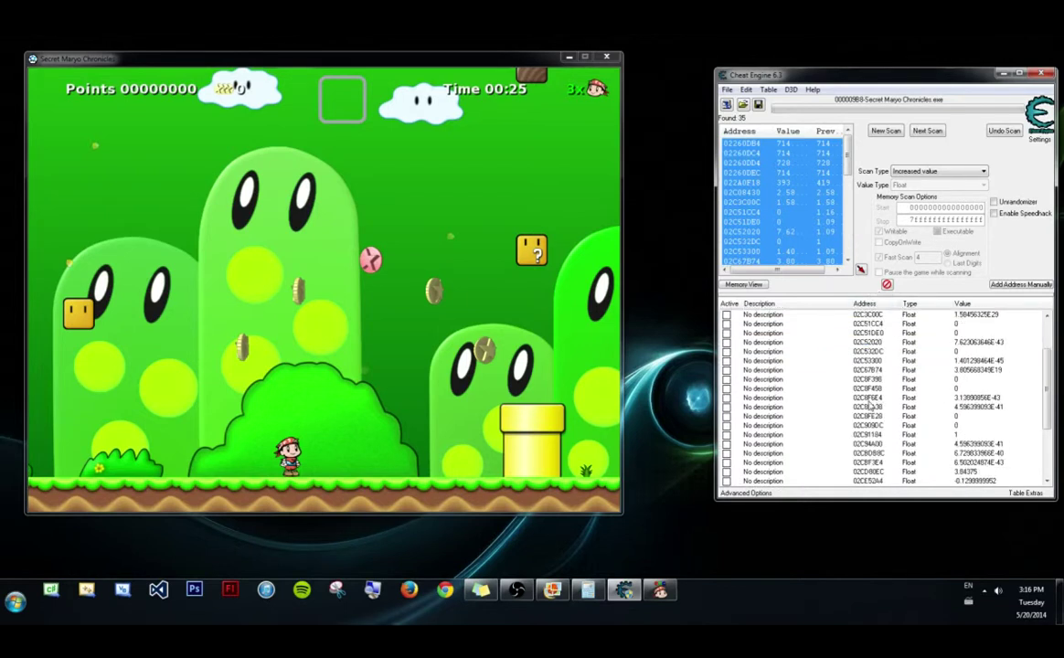
- Select a block of address-list entries extending down to the bottom entry
{"action": "left_click", "coordinate": [868, 399], "text": "shift"}
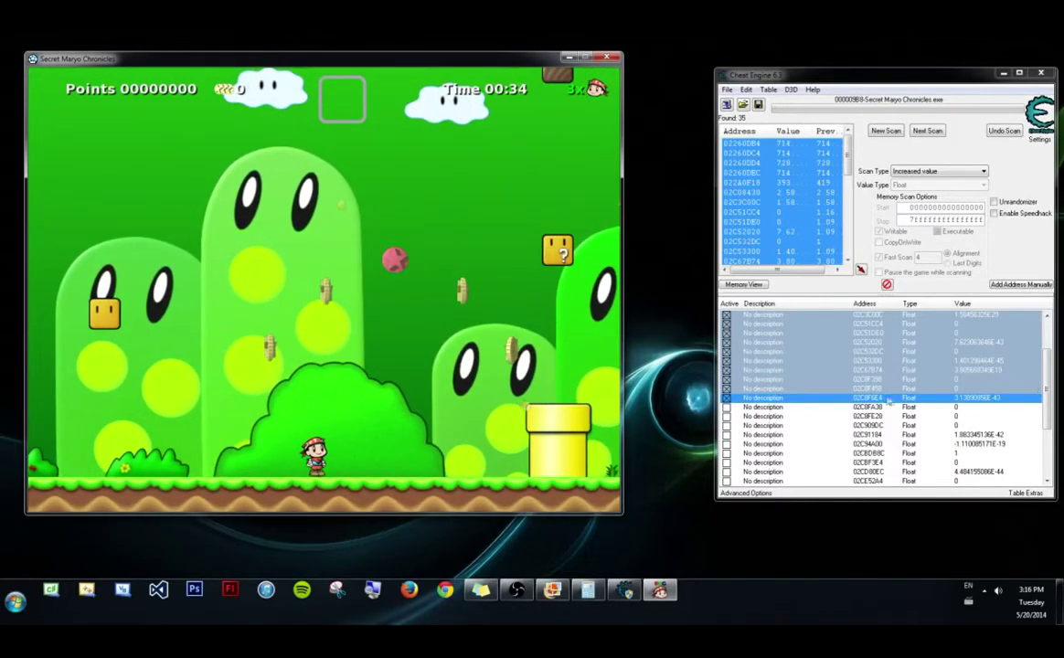
{"action": "scroll", "coordinate": [786, 366], "scroll_direction": "up", "scroll_amount": 2}
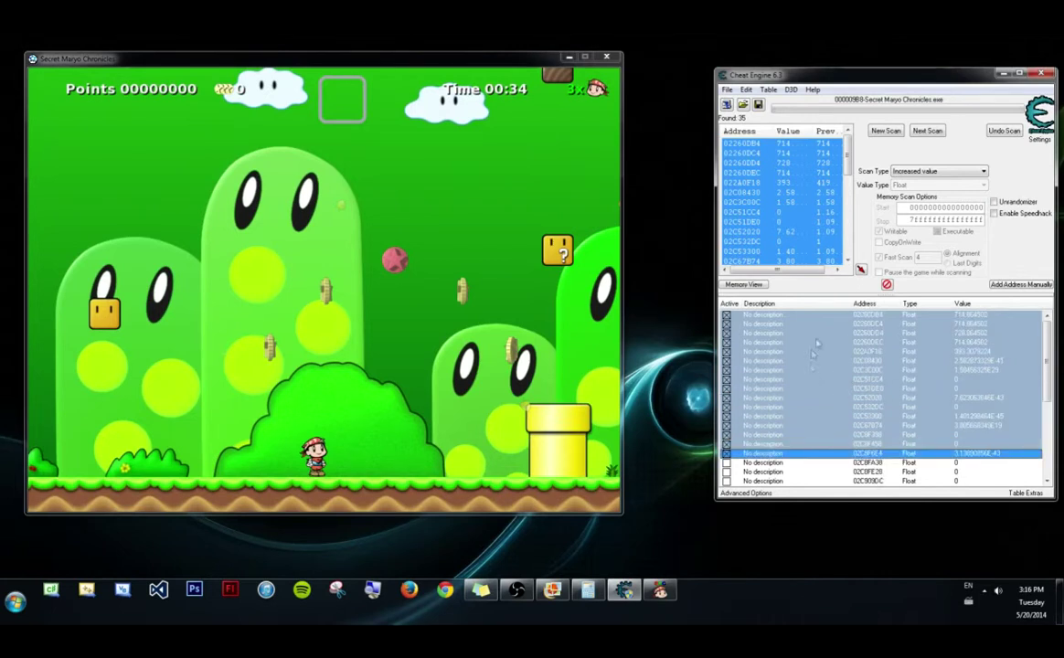
{"action": "scroll", "coordinate": [804, 440], "scroll_direction": "down", "scroll_amount": 2}
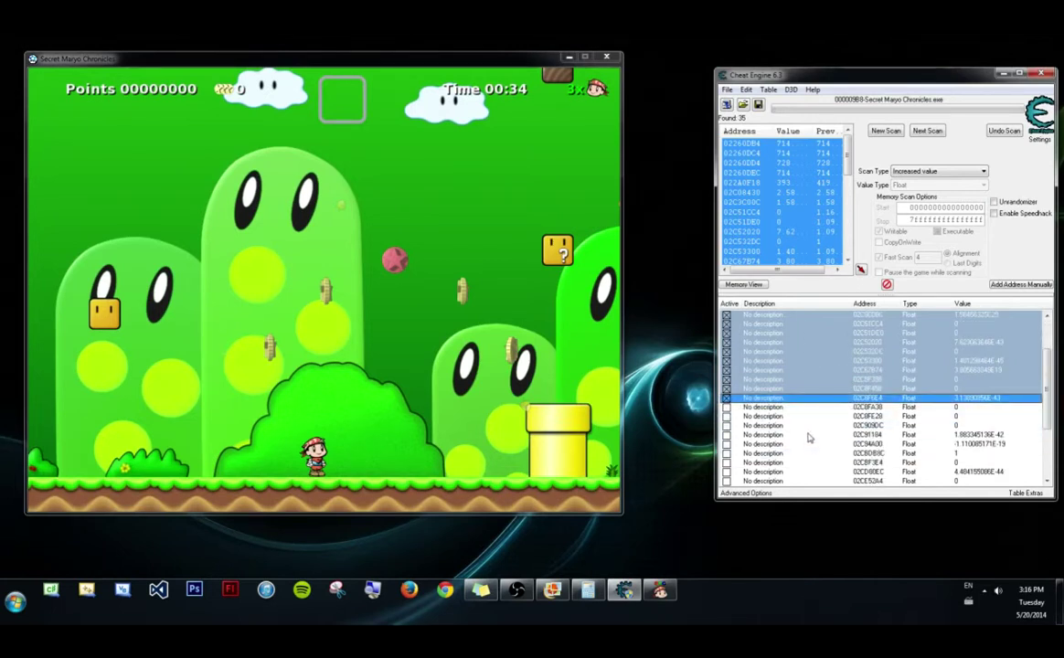
{"action": "scroll", "coordinate": [788, 390], "scroll_direction": "up", "scroll_amount": 2}
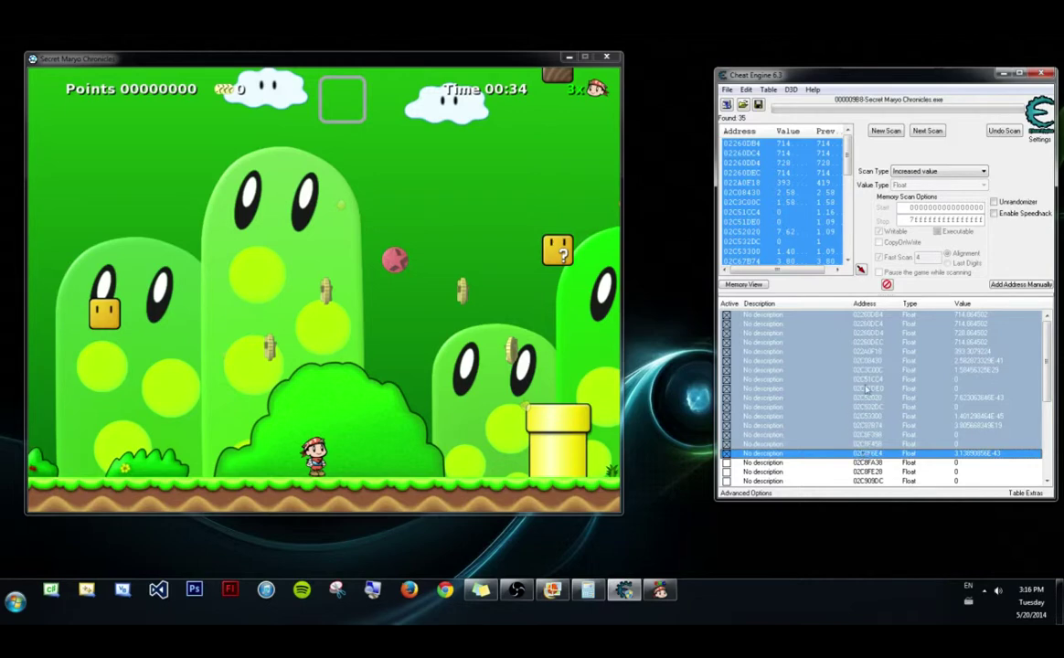
{"action": "scroll", "coordinate": [816, 383], "scroll_direction": "down", "scroll_amount": 3}
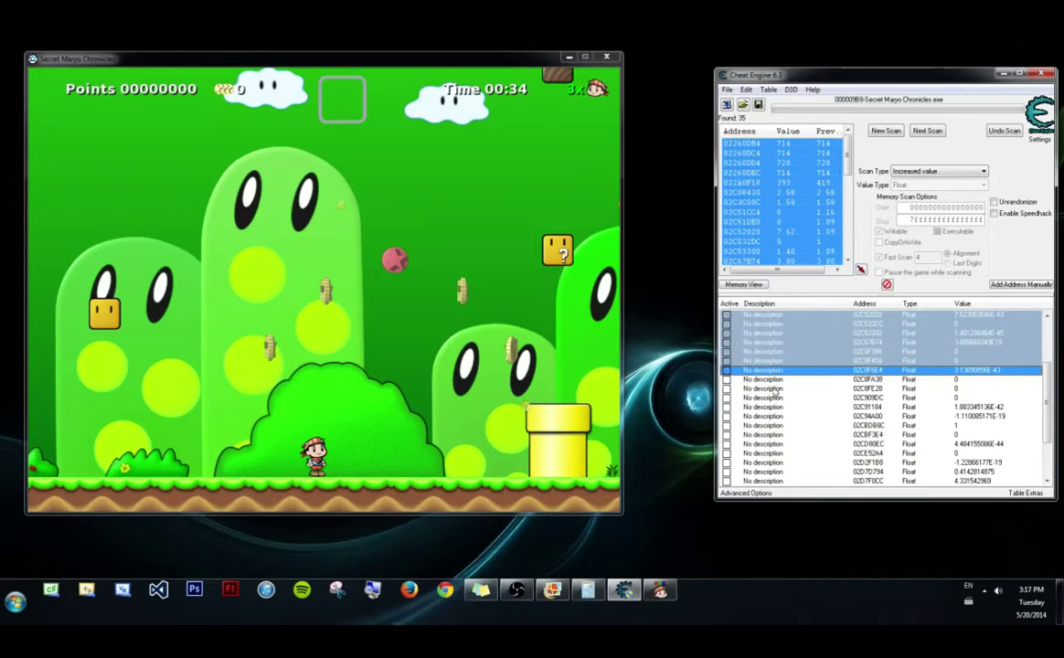
{"action": "scroll", "coordinate": [781, 403], "scroll_direction": "down", "scroll_amount": 2}
{"action": "left_click", "coordinate": [789, 480], "text": "shift"}
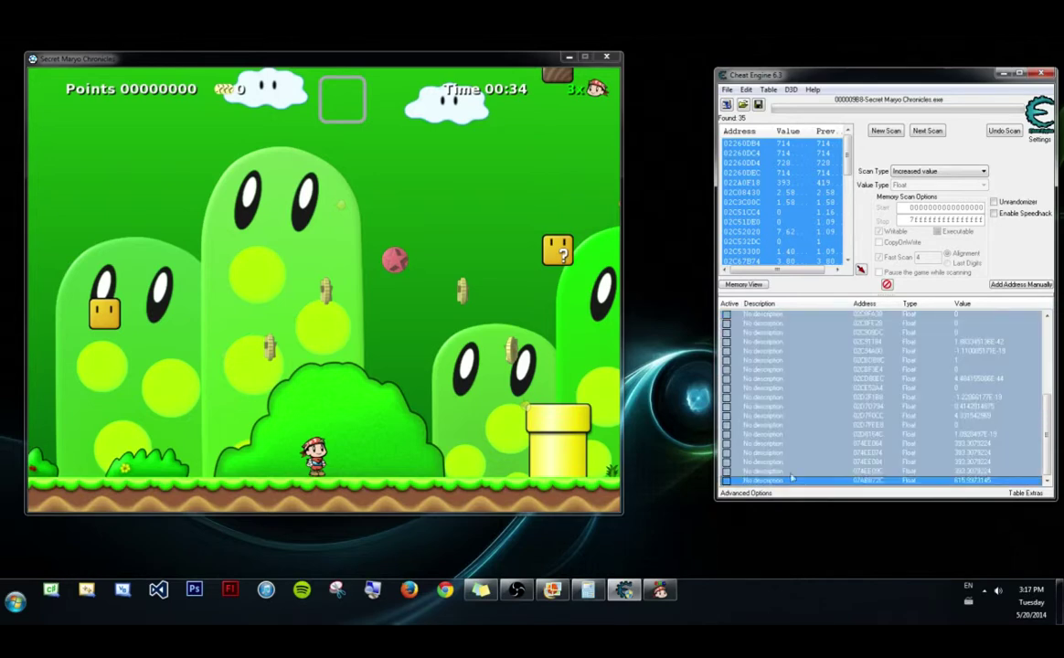
- Delete the selected block of entries from the address list
{"action": "right_click", "coordinate": [840, 398]}
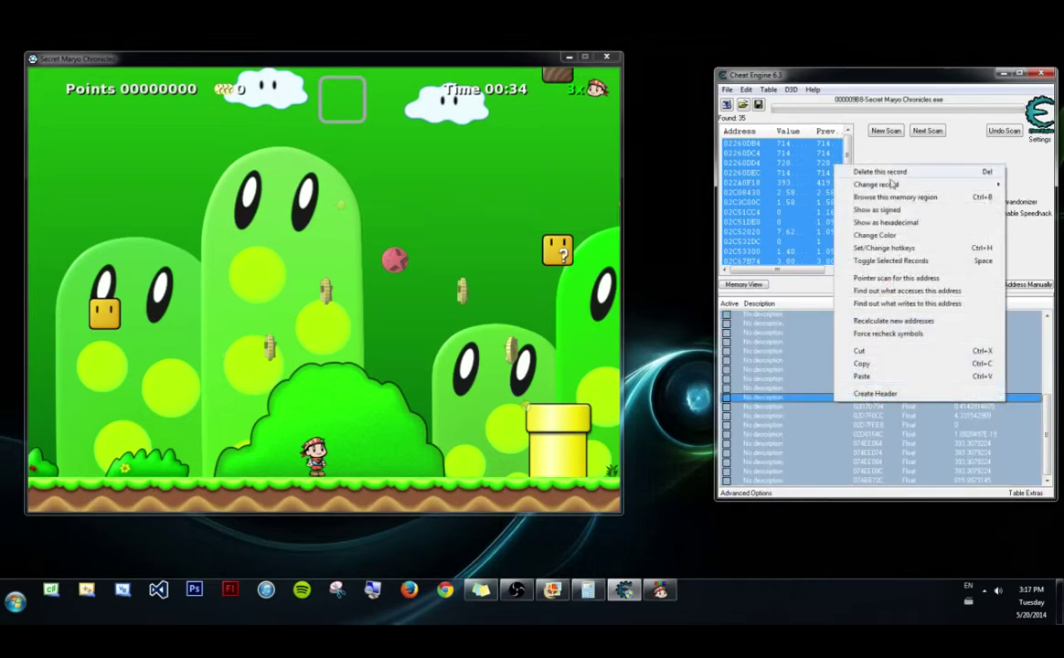
{"action": "left_click", "coordinate": [738, 319]}
{"action": "left_click", "coordinate": [567, 312]}
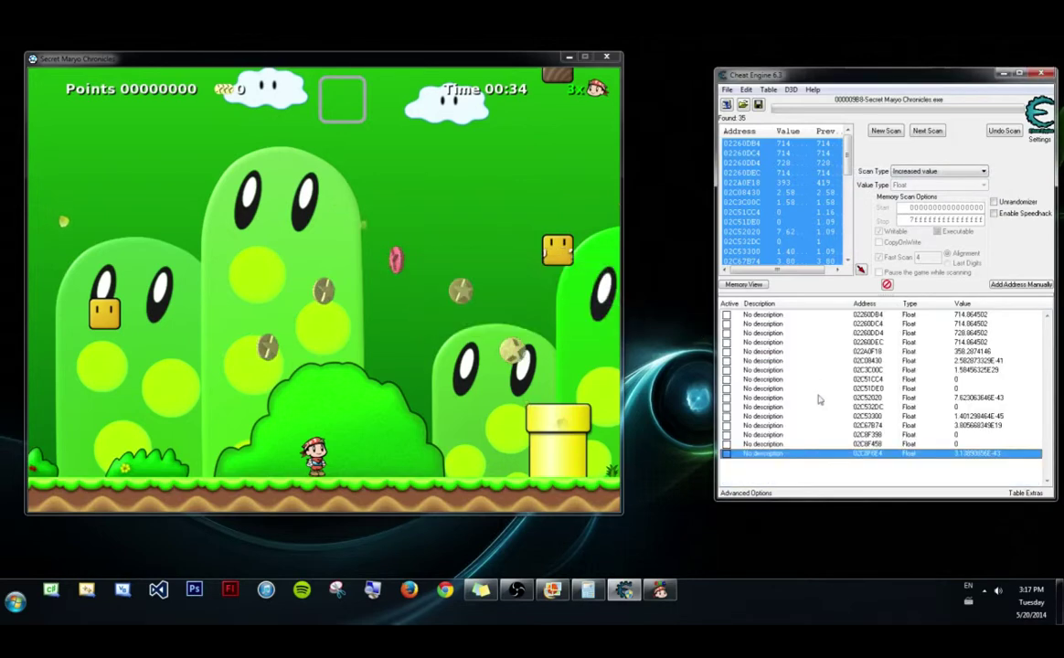
- Select the entries from 02260DB4 down to 02C532DC and toggle their active state
{"action": "left_click", "coordinate": [777, 316], "text": "shift"}
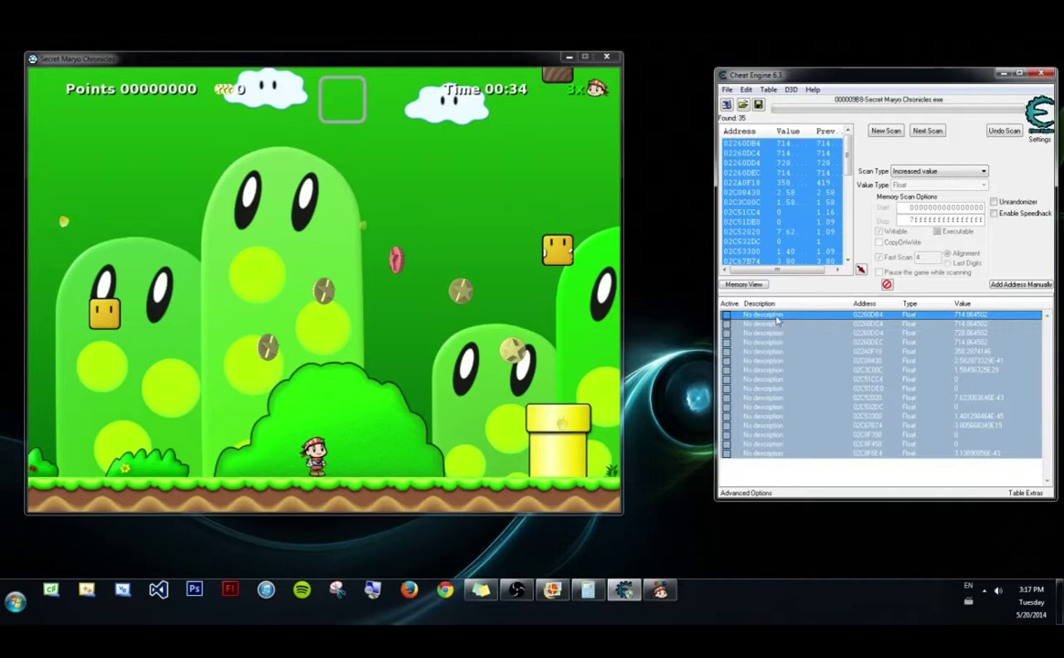
{"action": "left_click", "coordinate": [792, 370]}
{"action": "left_click", "coordinate": [783, 316]}
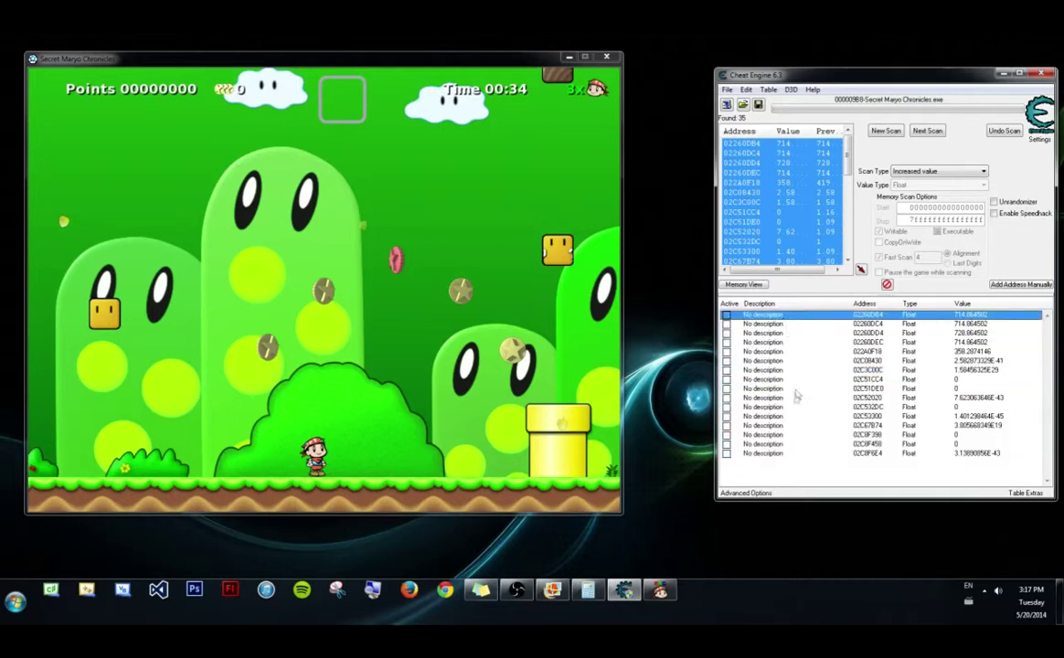
{"action": "left_click", "coordinate": [788, 408], "text": "shift"}
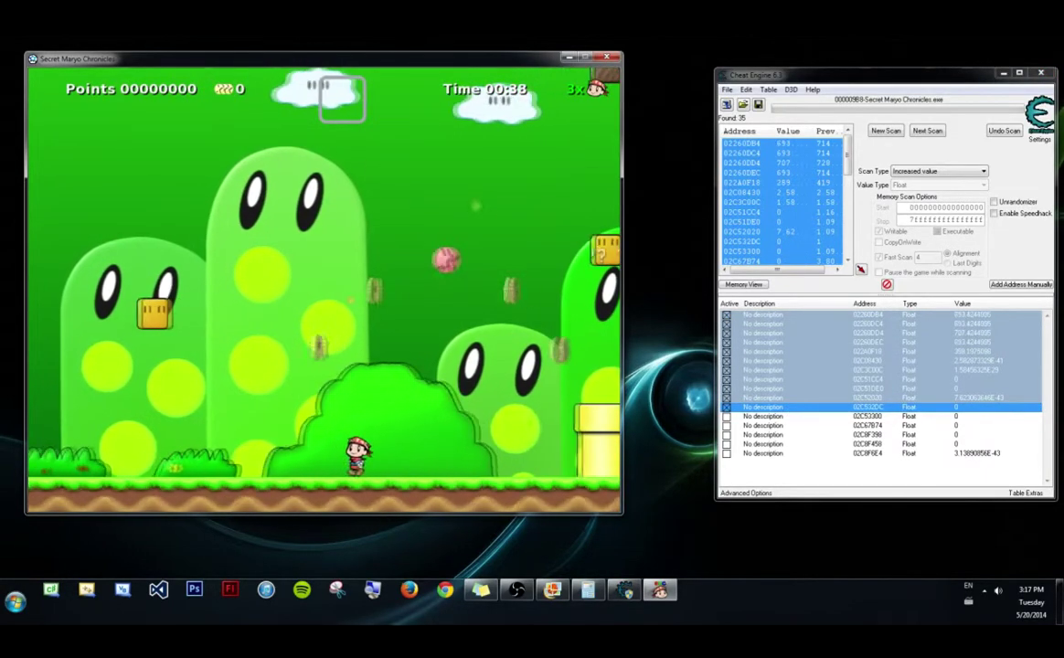
{"action": "left_click", "coordinate": [775, 408]}
{"action": "key", "text": "space"}
- Delete the bottom five addresses, then select the entries from 02C08430 downward
{"action": "left_click", "coordinate": [768, 417]}
{"action": "left_click", "coordinate": [768, 453], "text": "shift"}
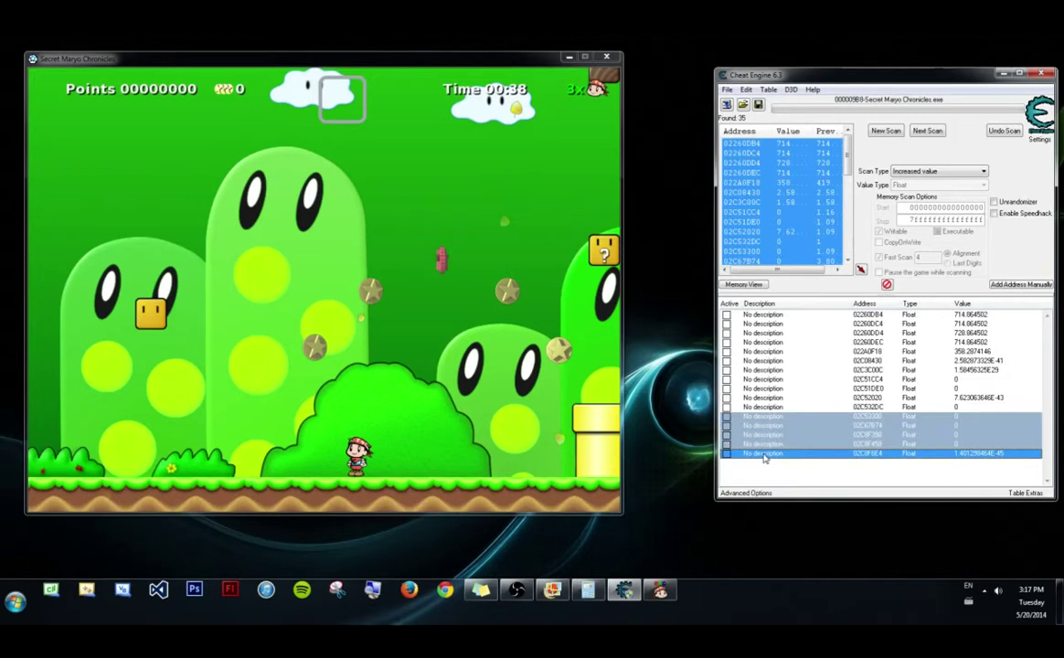
{"action": "key", "text": "Delete"}
{"action": "left_click", "coordinate": [567, 313]}
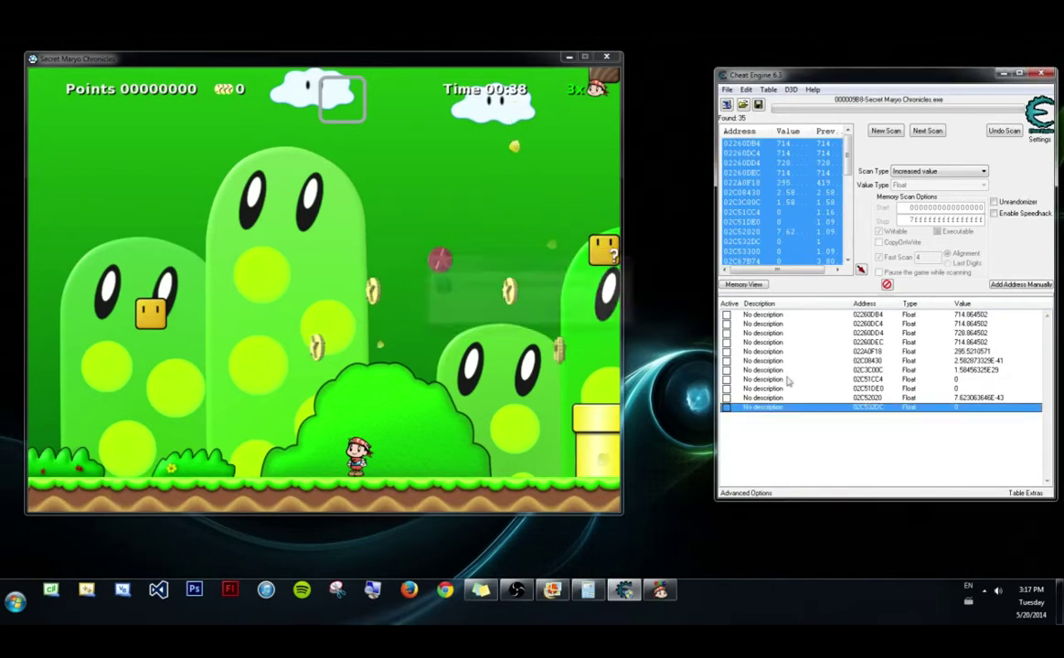
{"action": "left_click", "coordinate": [763, 370], "text": "shift"}
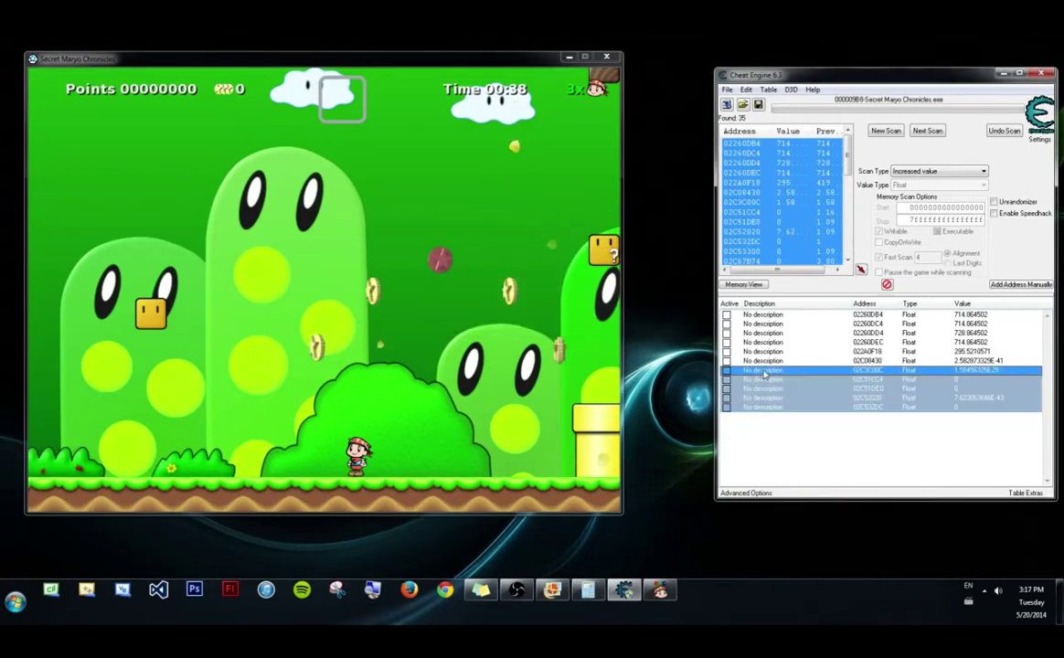
{"action": "left_click", "coordinate": [766, 362], "text": "shift"}
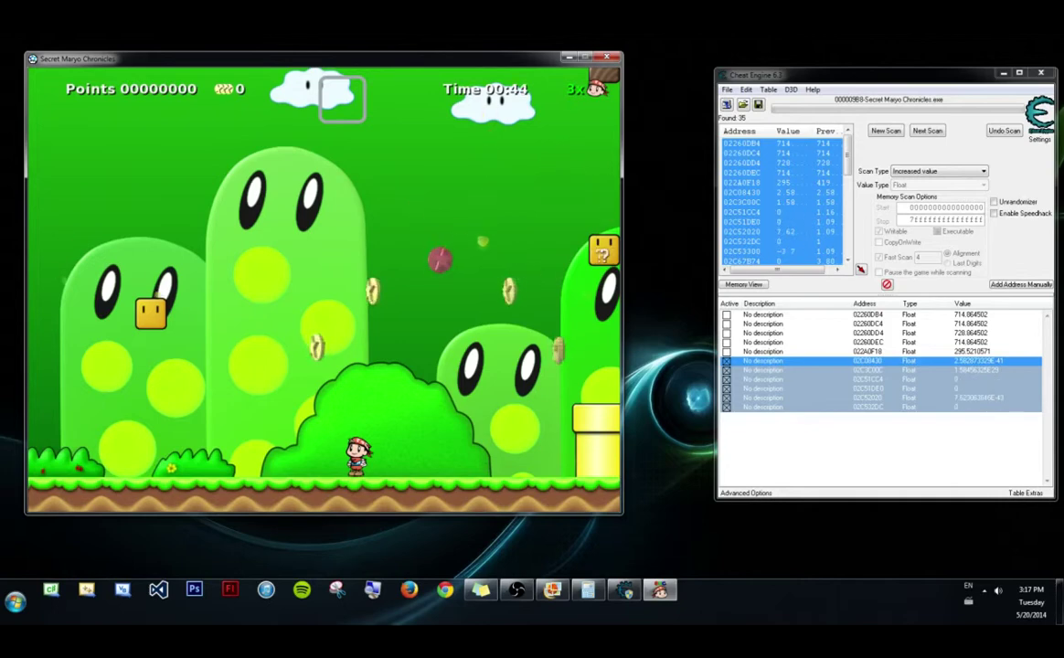
- Walk Maryo left and right to spot static values, then delete the six non-tracking addresses
{"action": "key", "text": "Left"}
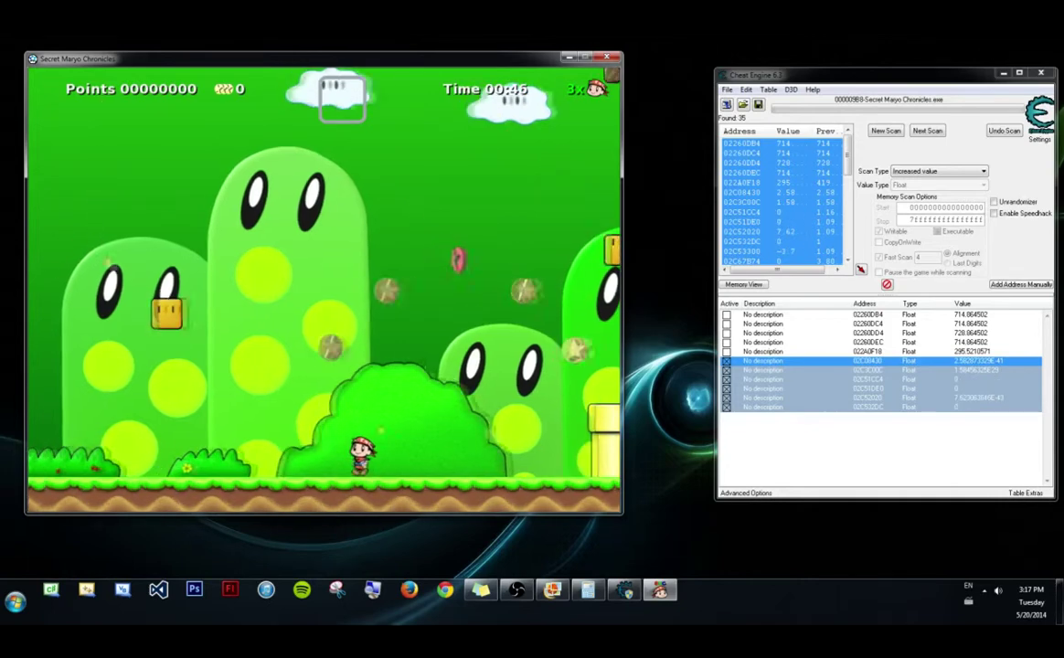
{"action": "key", "text": "Right"}
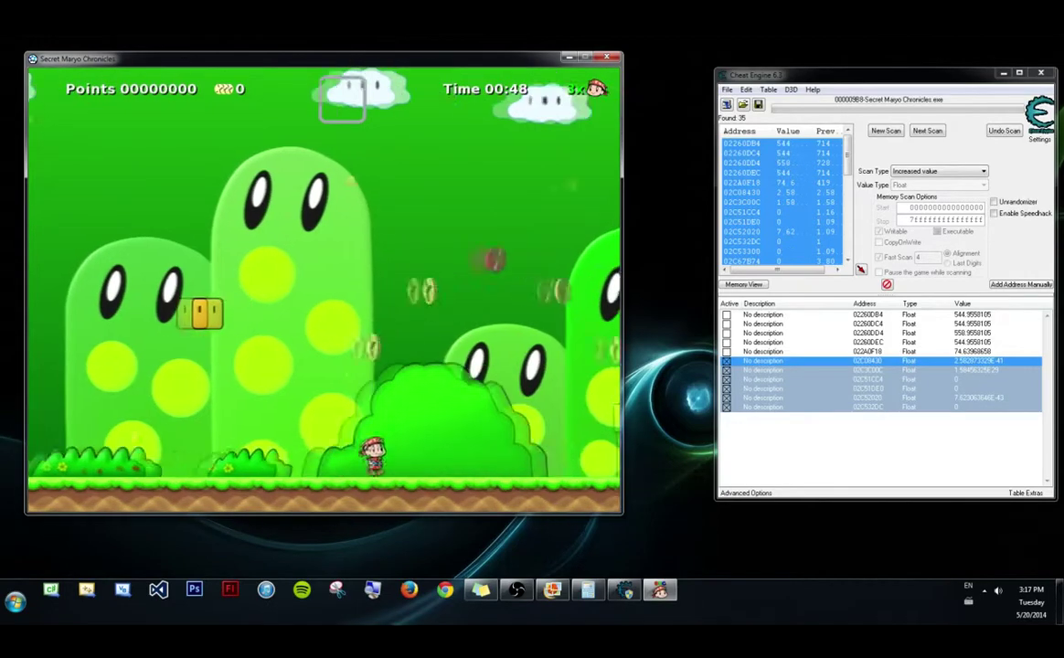
{"action": "key", "text": "Left"}
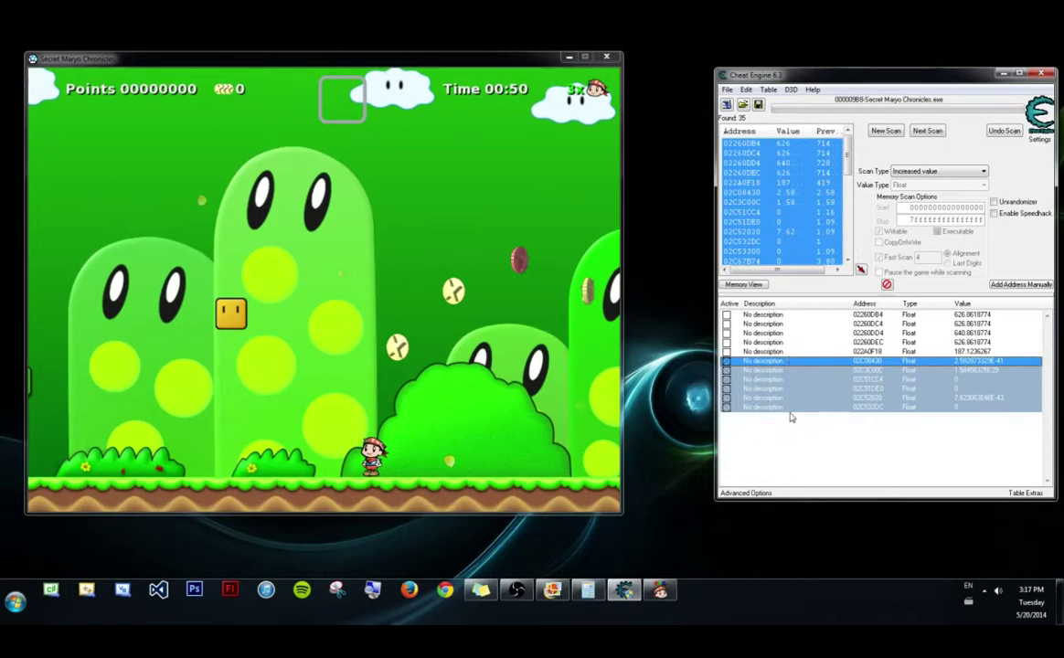
{"action": "key", "text": "Delete"}
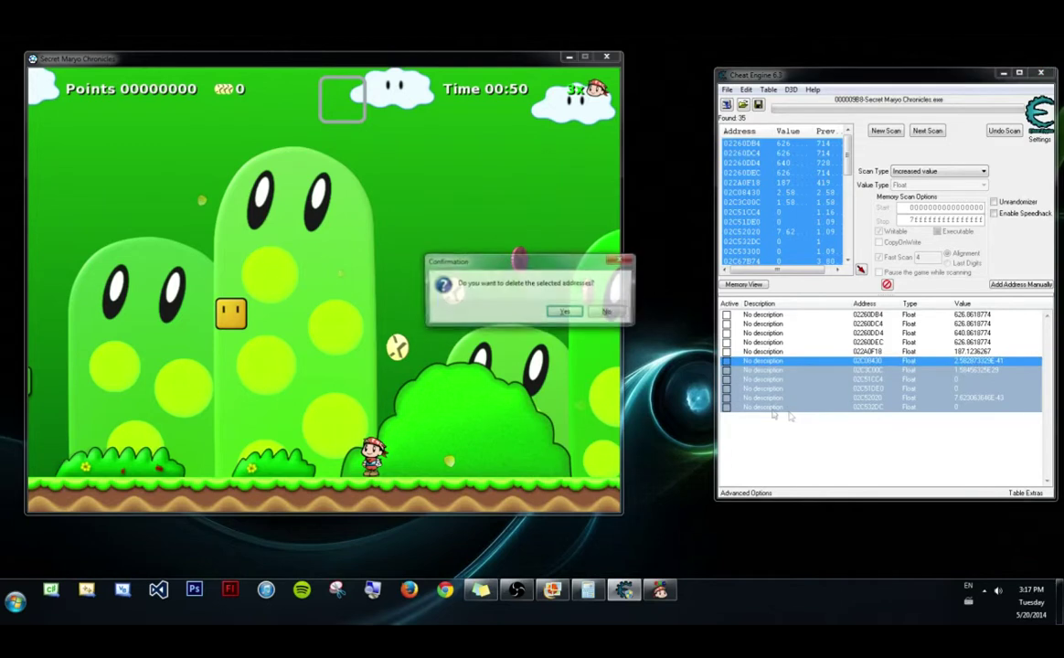
{"action": "key", "text": "Return"}
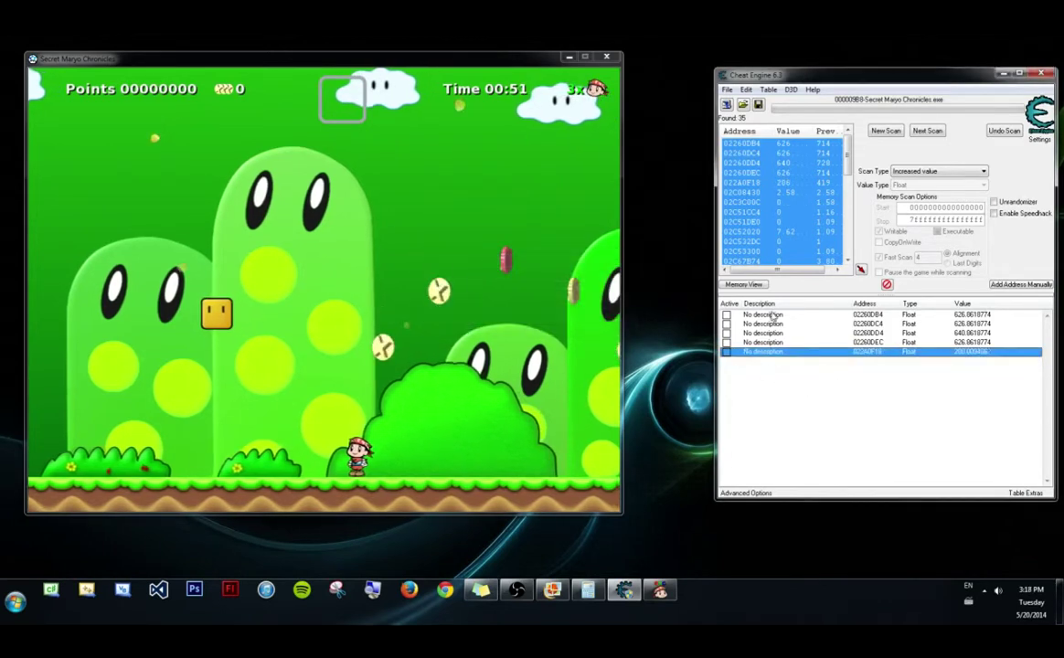
- Freeze candidate entries one by one, leaving only 02260DEC active
{"action": "left_click", "coordinate": [727, 342]}
{"action": "left_click", "coordinate": [727, 333]}
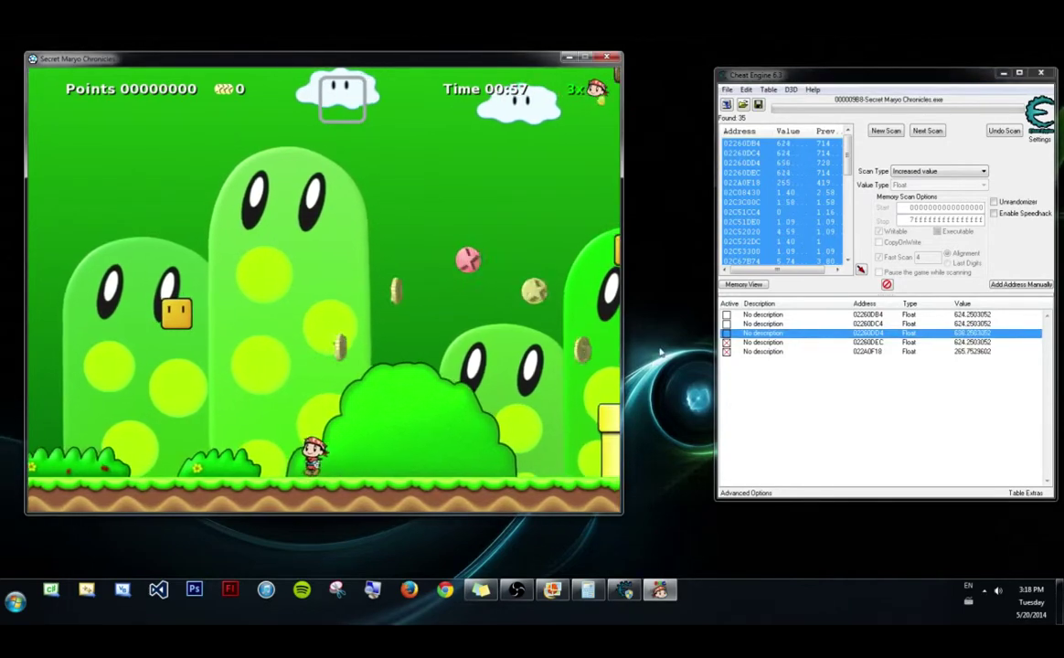
{"action": "left_click", "coordinate": [727, 343]}
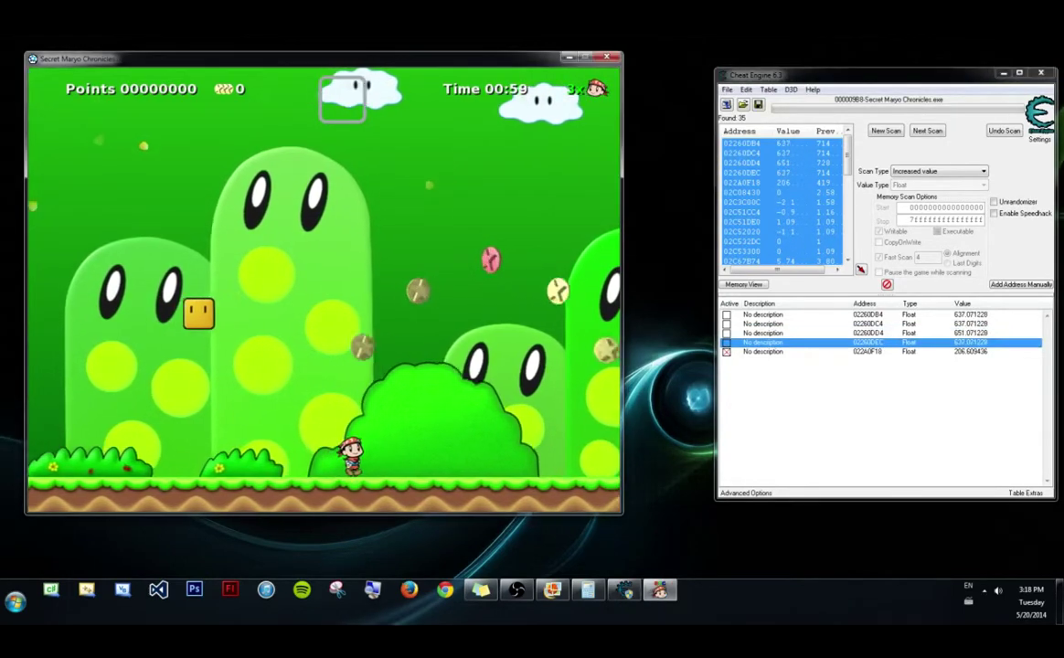
{"action": "left_click", "coordinate": [728, 352]}
{"action": "left_click", "coordinate": [729, 343]}
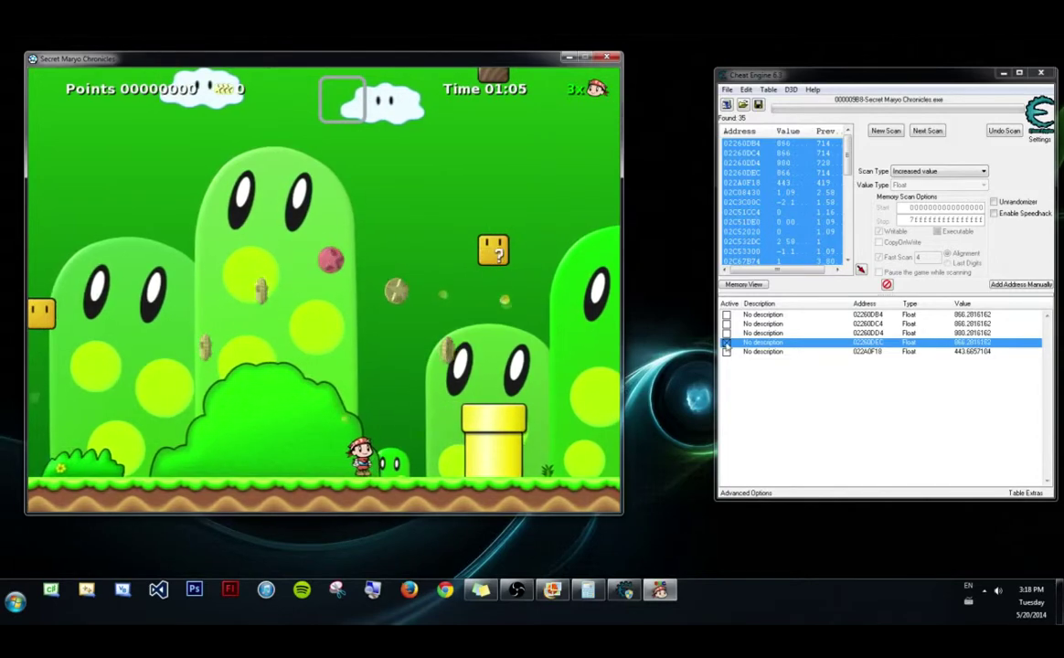
- Set the 02260DEC entry's description to PositionX
{"action": "double_click", "coordinate": [758, 344]}
{"action": "type", "text": "Positi"}
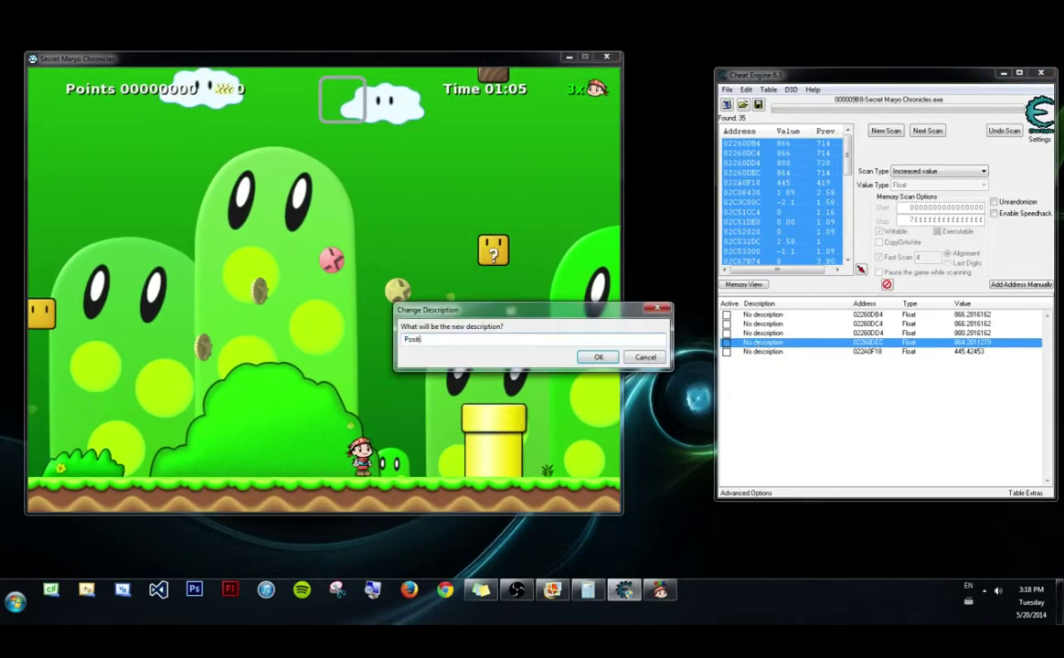
{"action": "type", "text": "on"}
{"action": "key", "text": "Return"}
- Delete the other four unnamed addresses, leaving only PositionX in the list
{"action": "key", "text": "Up"}
{"action": "key", "text": "Up"}
{"action": "key", "text": "Up"}
{"action": "key", "text": "shift+Down"}
{"action": "key", "text": "shift+Down"}
{"action": "key", "text": "Delete"}
{"action": "left_click", "coordinate": [567, 312]}
{"action": "key", "text": "Down"}
{"action": "key", "text": "Delete"}
{"action": "left_click", "coordinate": [568, 312]}
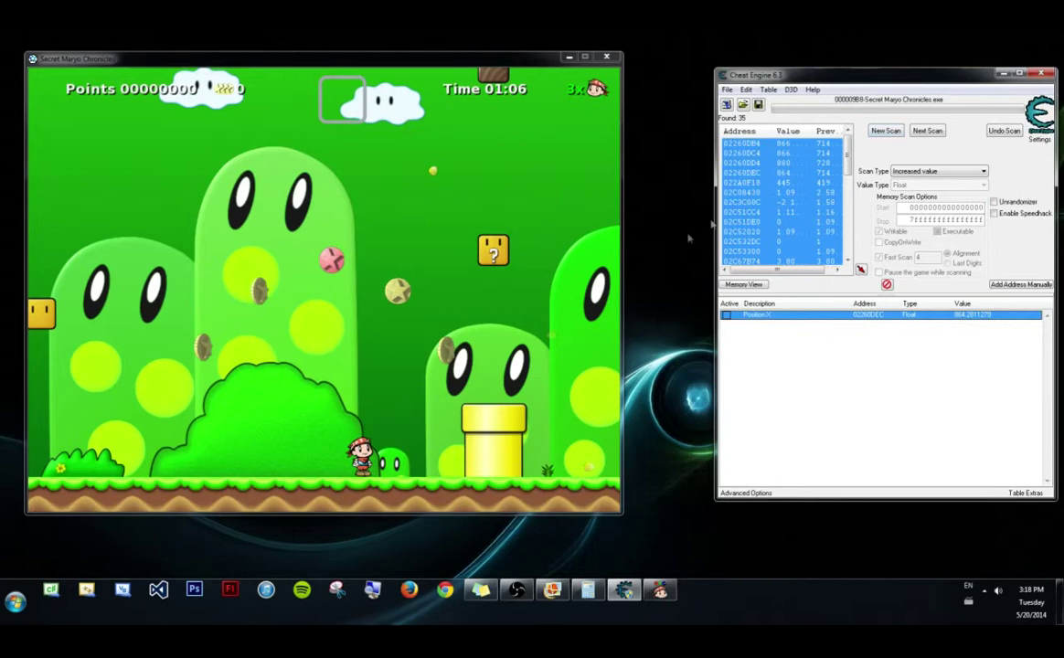
{"action": "left_click", "coordinate": [777, 211]}
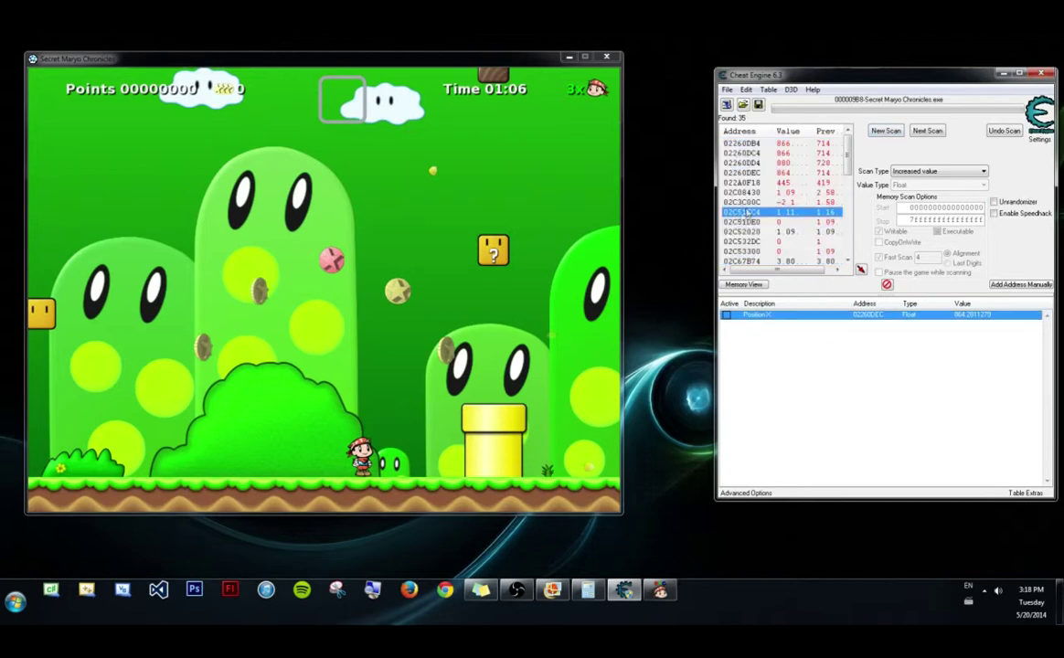
{"action": "left_click", "coordinate": [742, 144]}
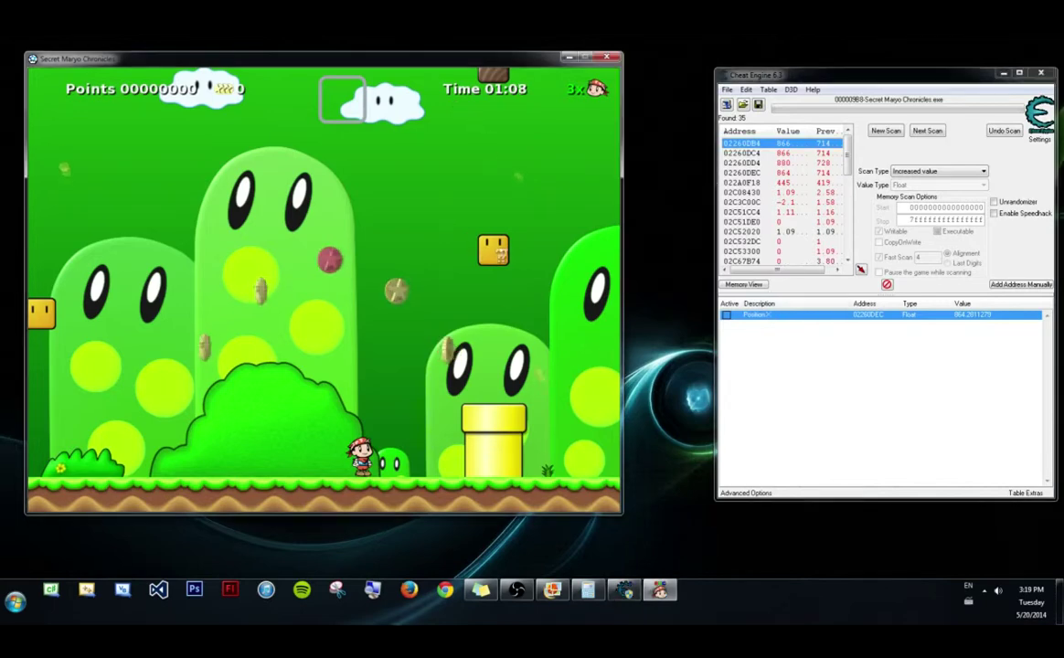
- Walk and jump Maryo left and right, watching PositionX fall leftward and rise rightward
{"action": "key", "text": "Left"}
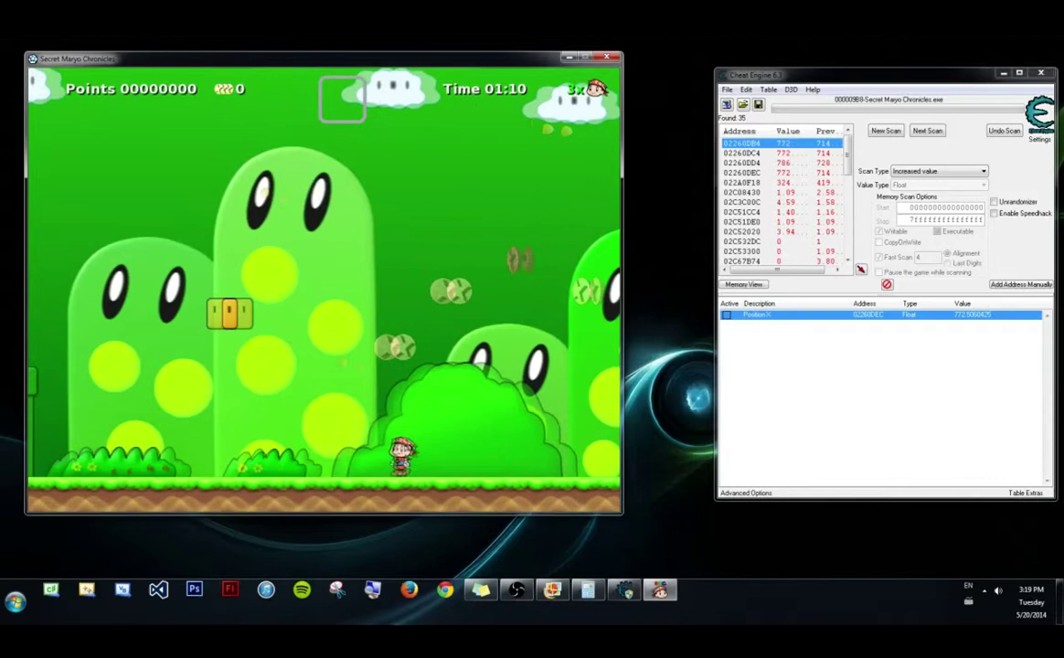
{"action": "key", "text": "Left"}
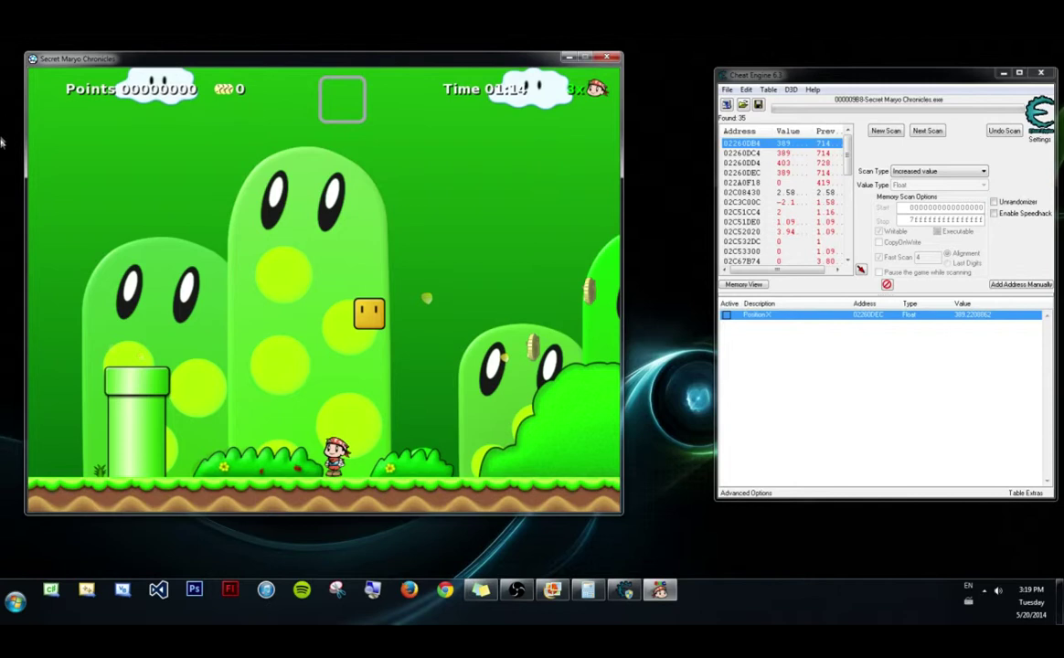
{"action": "key", "text": "s"}
{"action": "key", "text": "s"}
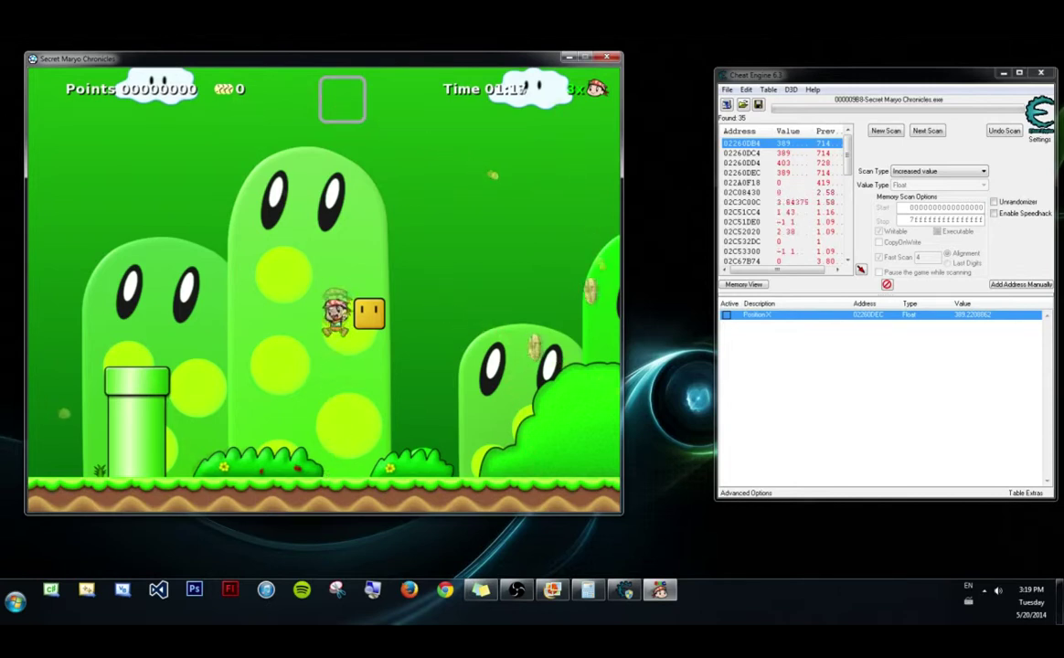
{"action": "key", "text": "s"}
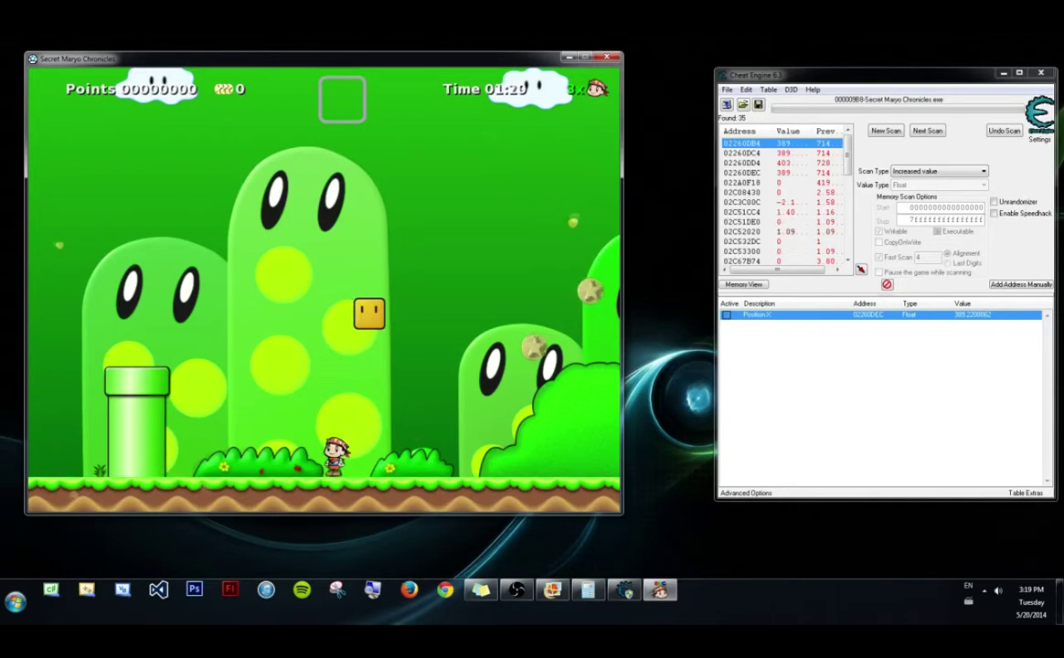
{"action": "key", "text": "Left"}
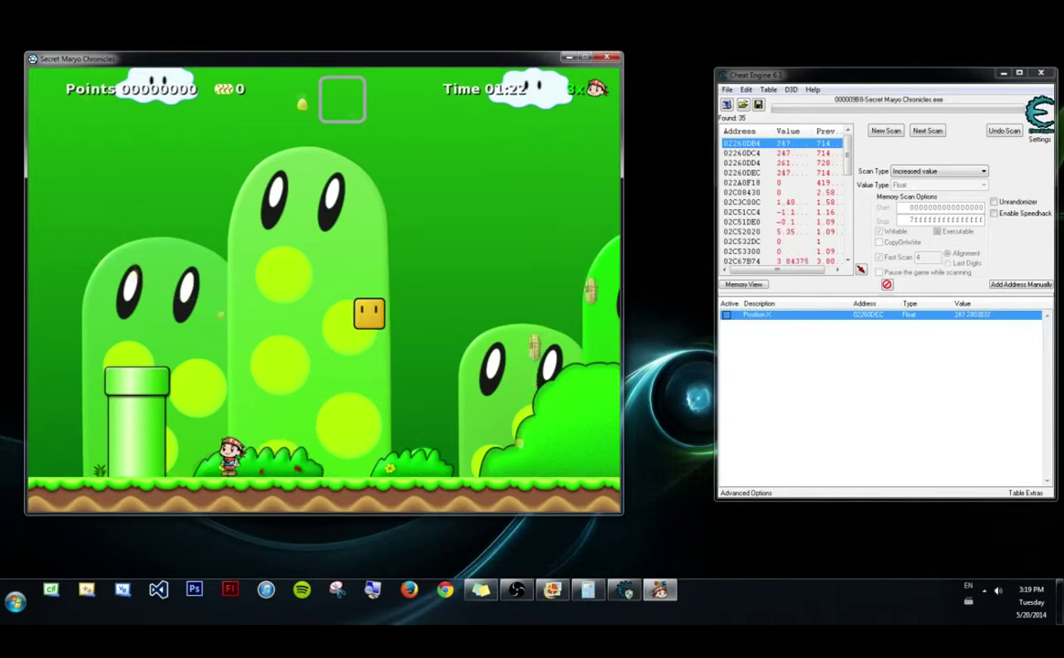
{"action": "key", "text": "s"}
{"action": "key", "text": "Left"}
{"action": "key", "text": "Right"}
{"action": "key", "text": "s"}
{"action": "key", "text": "Right"}
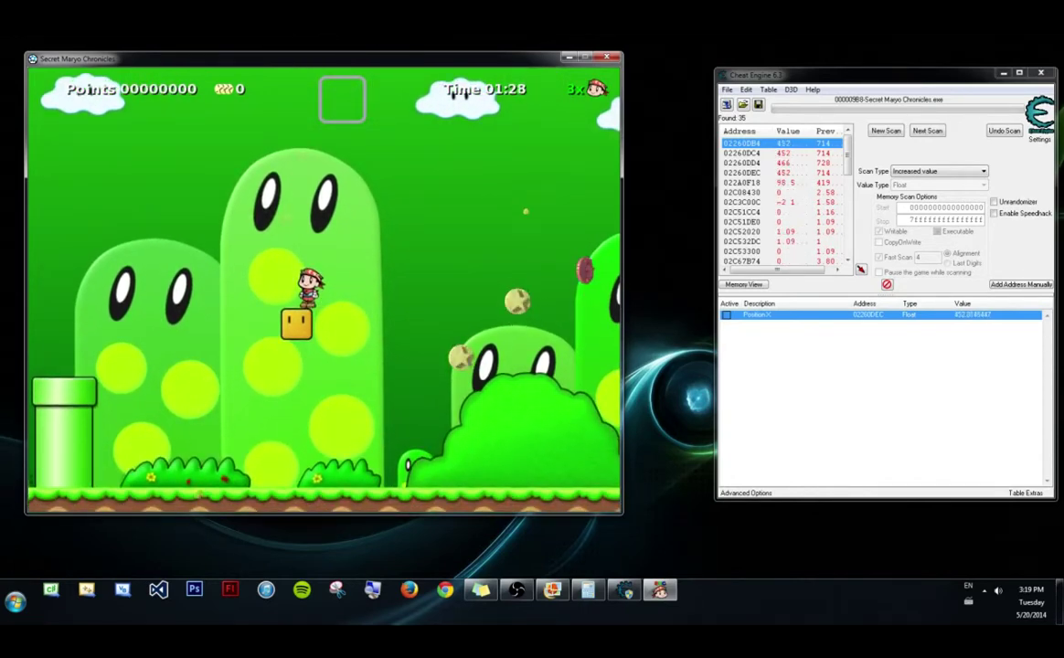
{"action": "key", "text": "Right"}
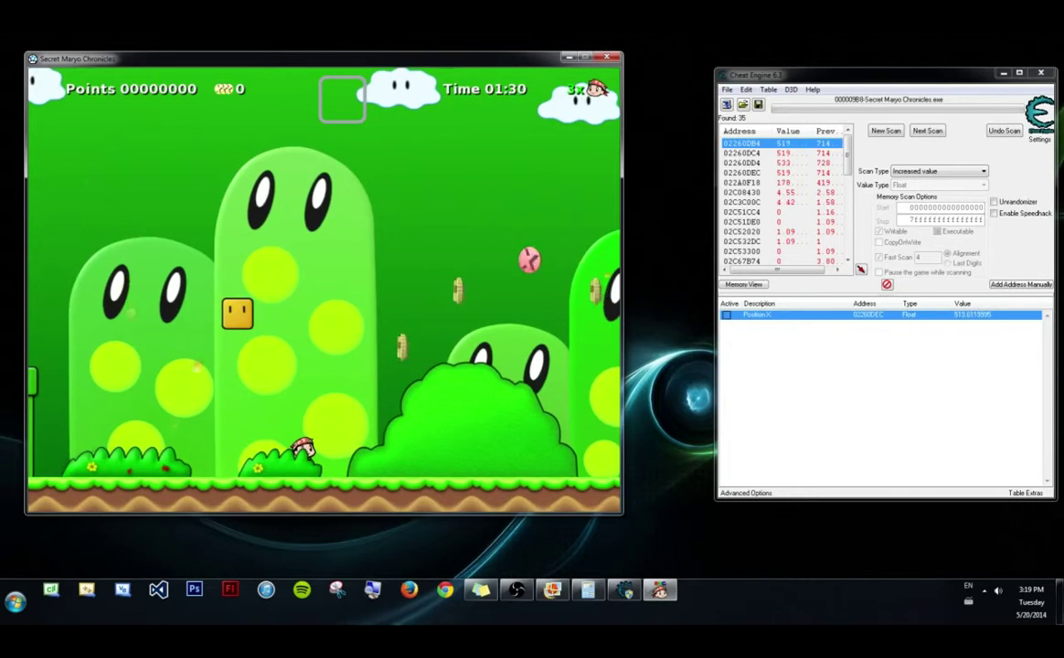